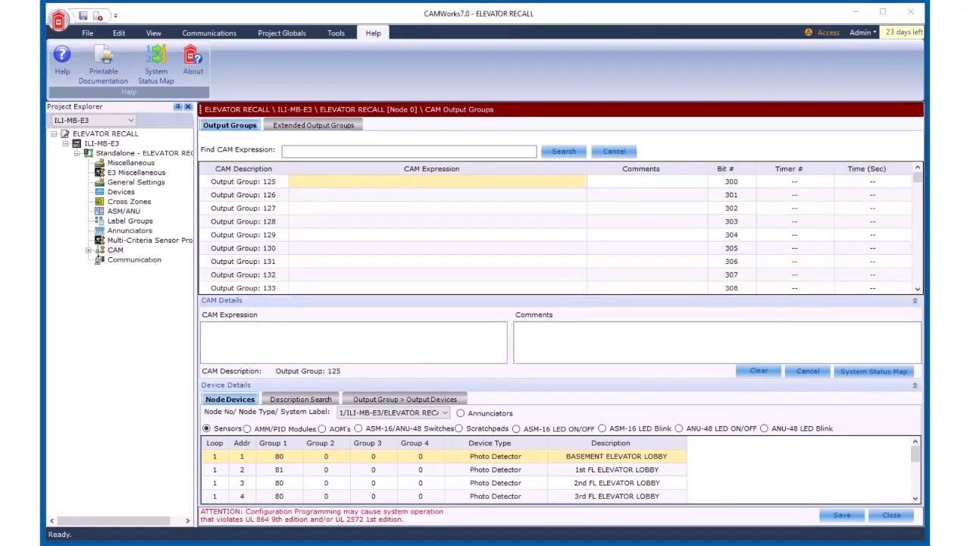
# Step: Open the CAM Output groups for node ILI-MB-E3, saving the pending changes
pyautogui.click(89, 250)
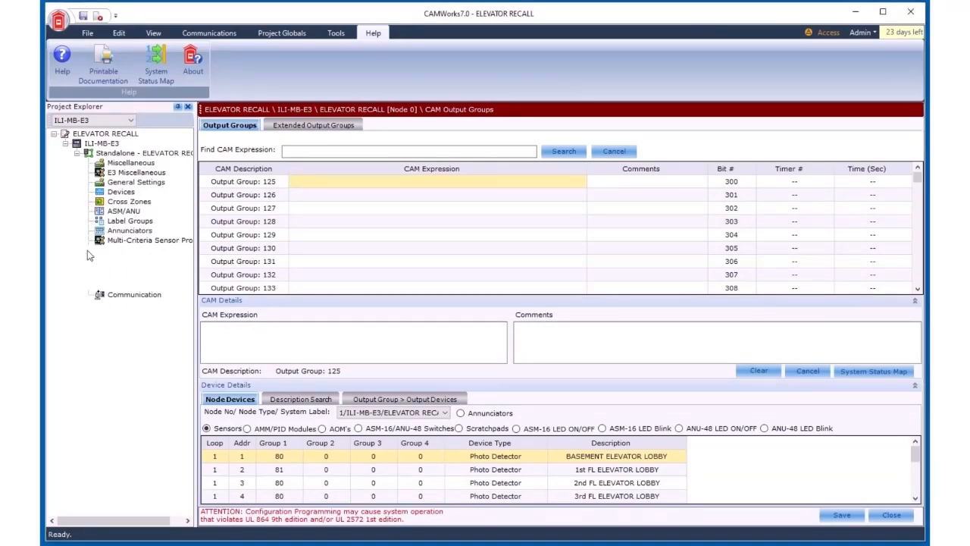
pyautogui.click(145, 262)
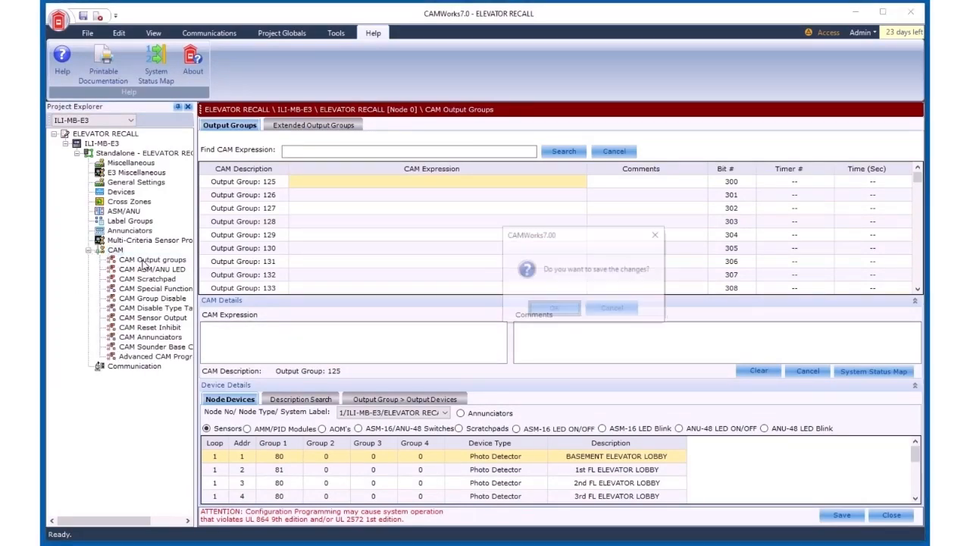
pyautogui.click(563, 310)
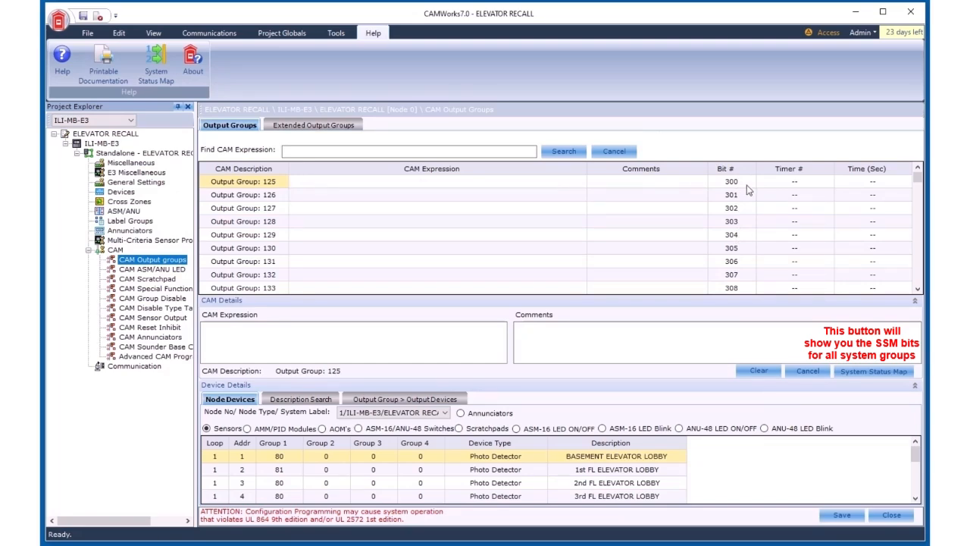
# Step: Open the System Status Map and review the Common Mode Status and Condition Flags bit locations
pyautogui.click(873, 371)
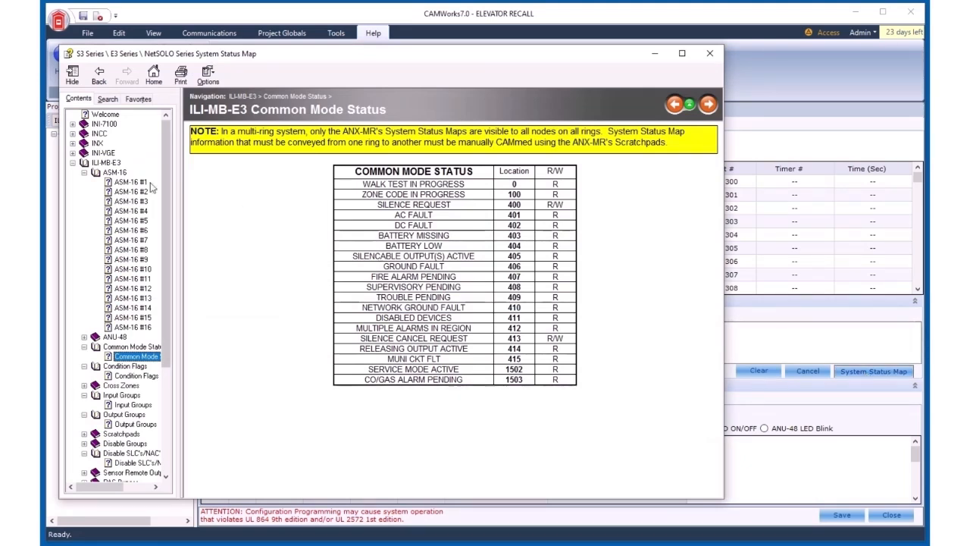
pyautogui.click(122, 356)
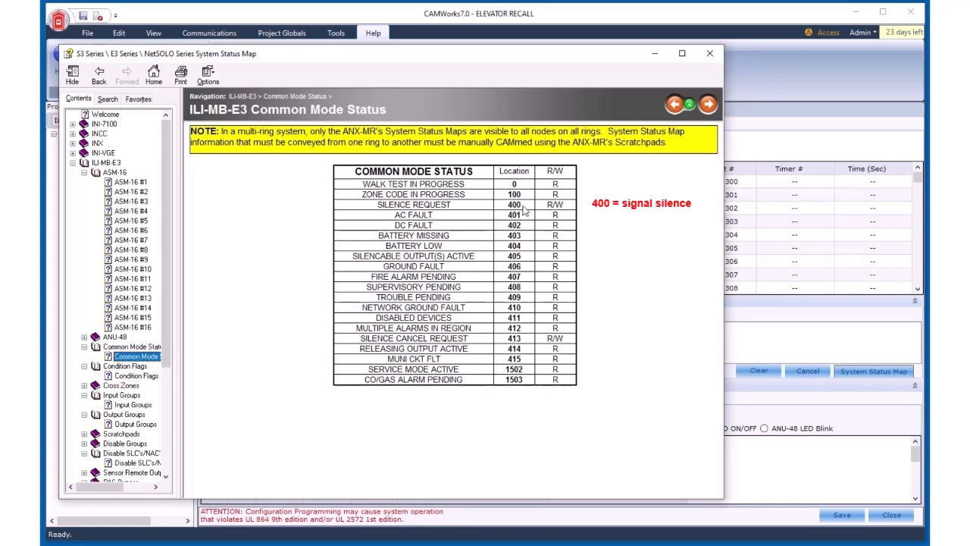
pyautogui.click(141, 376)
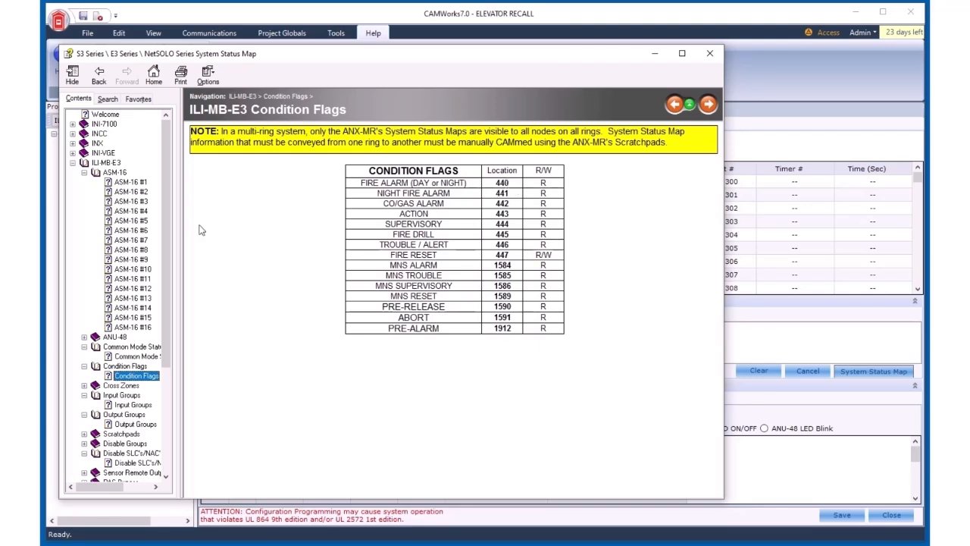
# Step: Review the ASM-16 #1 switch bits and the Input Groups alarm and trouble bit locations
pyautogui.click(126, 185)
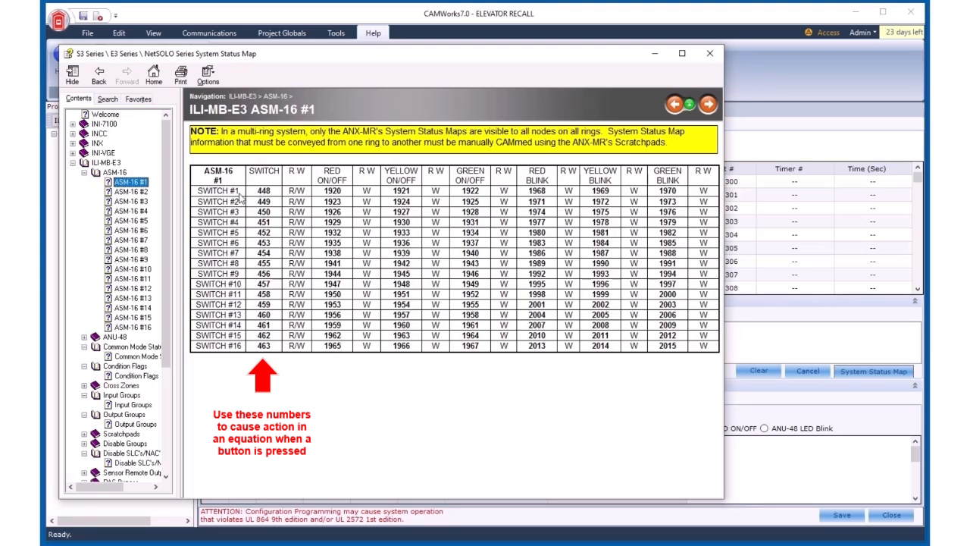
pyautogui.click(270, 195)
pyautogui.doubleClick(265, 191)
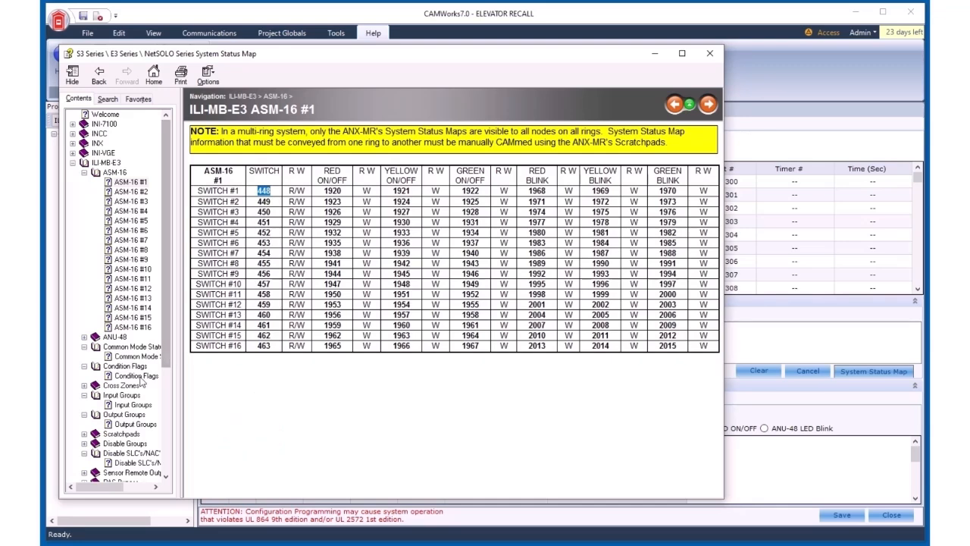
pyautogui.click(132, 405)
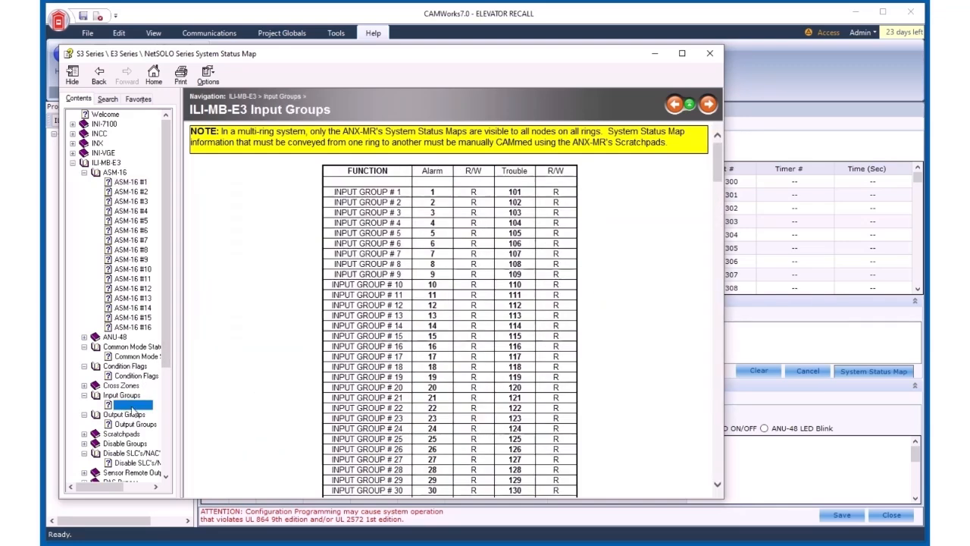
pyautogui.click(408, 194)
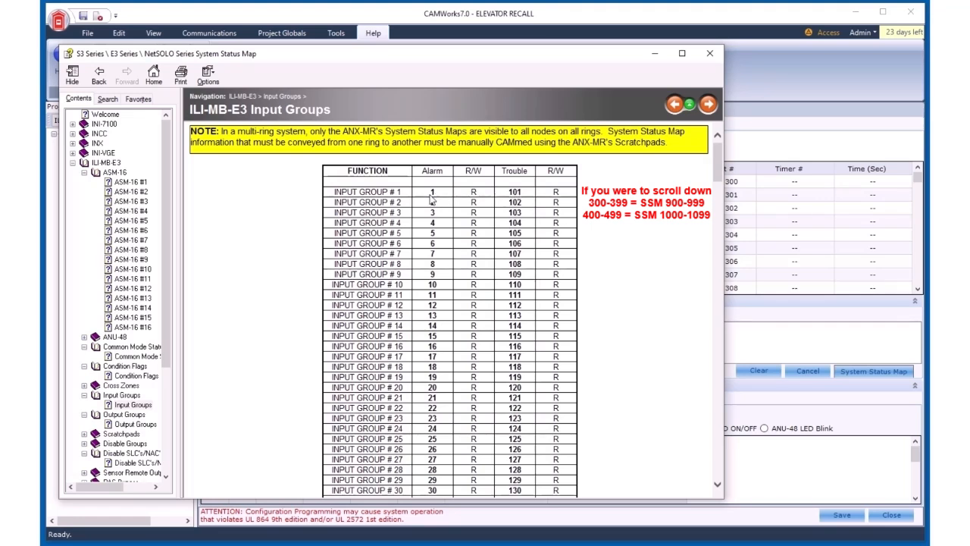
pyautogui.doubleClick(515, 192)
# Step: Review the Output Groups control and trouble bits, then close the System Status Map
pyautogui.click(136, 423)
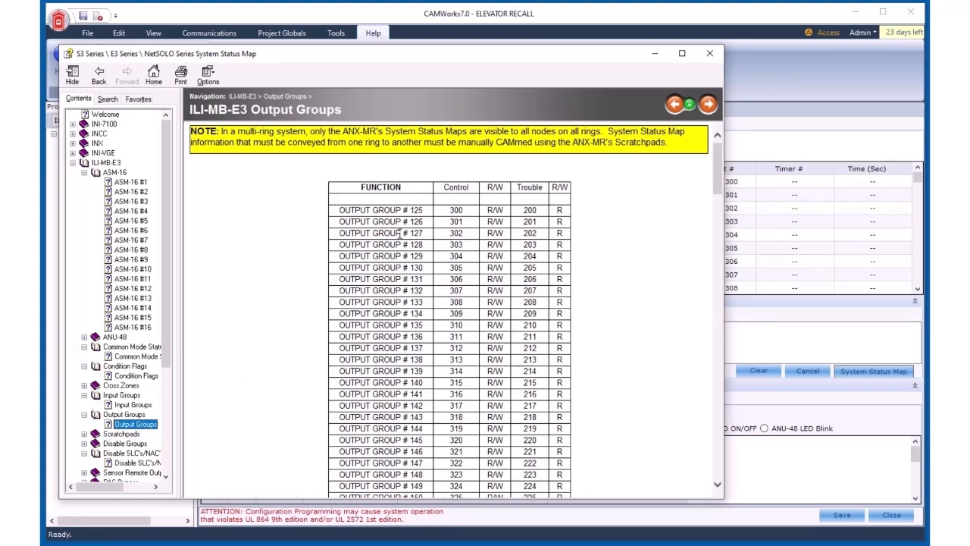
pyautogui.click(427, 214)
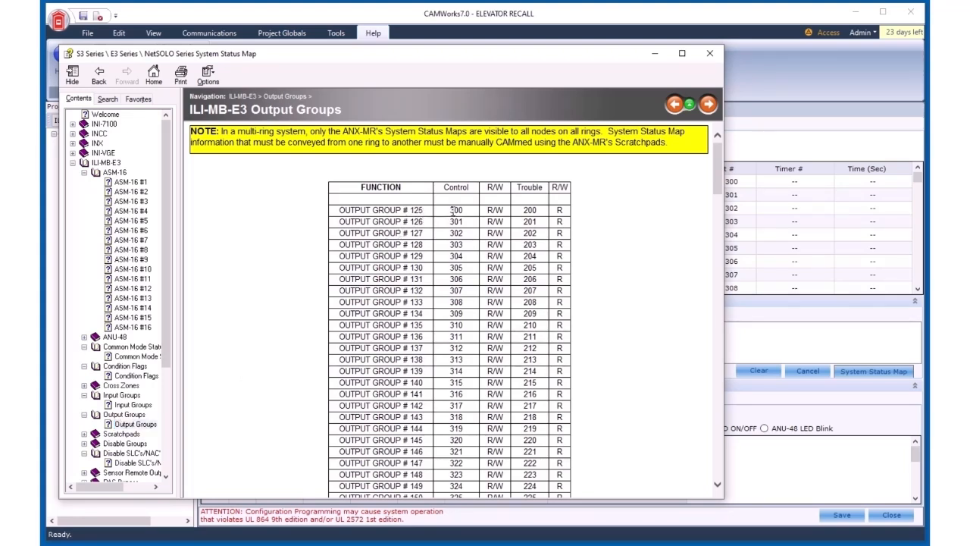
pyautogui.doubleClick(456, 211)
pyautogui.click(531, 210)
pyautogui.doubleClick(531, 210)
pyautogui.click(574, 24)
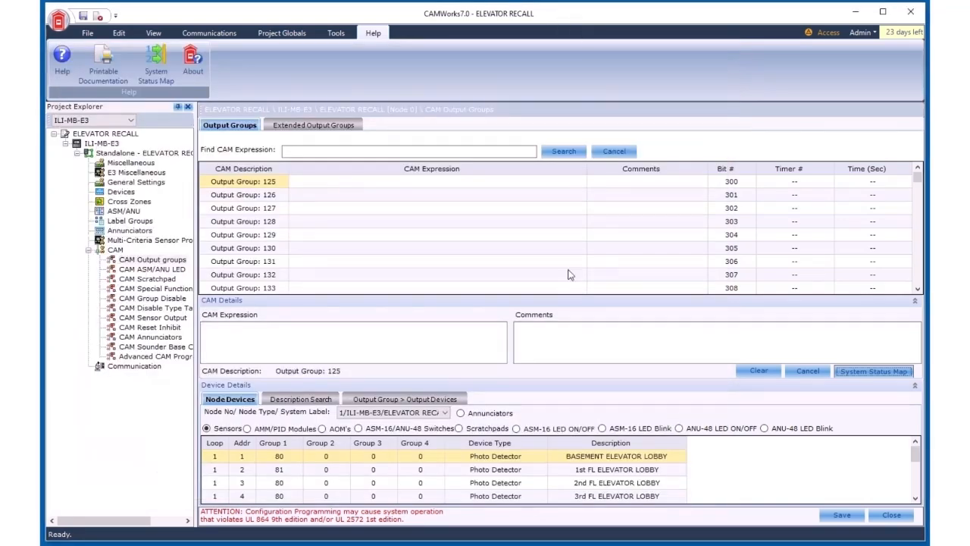
# Step: Enter the CAM expression N0G440 AND NOT N0G400 for Output Group 125
pyautogui.click(435, 184)
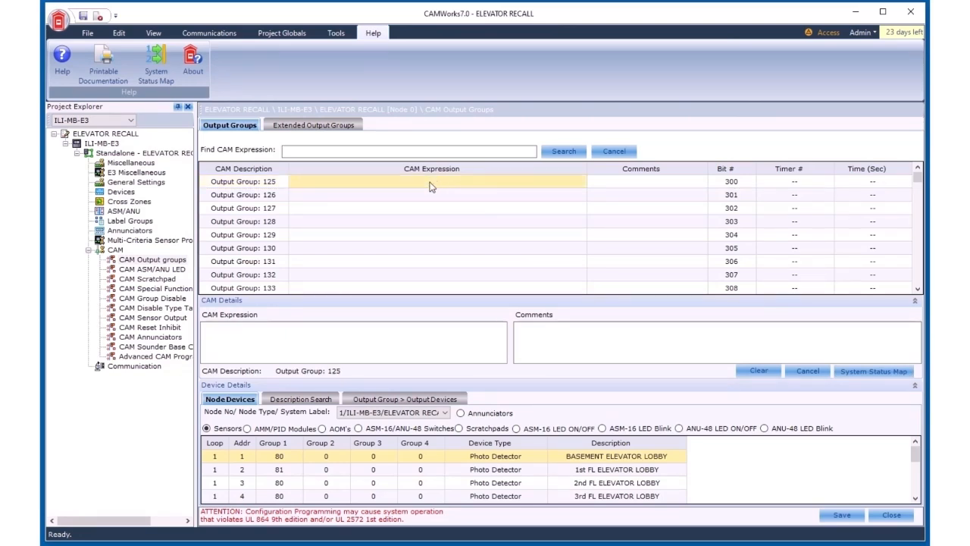
pyautogui.click(431, 183)
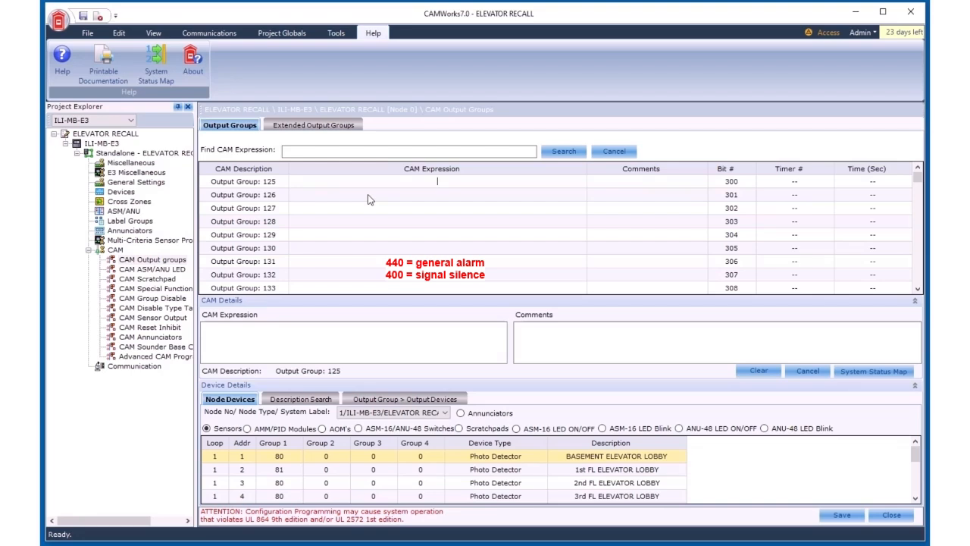
pyautogui.write('N0G440 AND NOT N0G400')
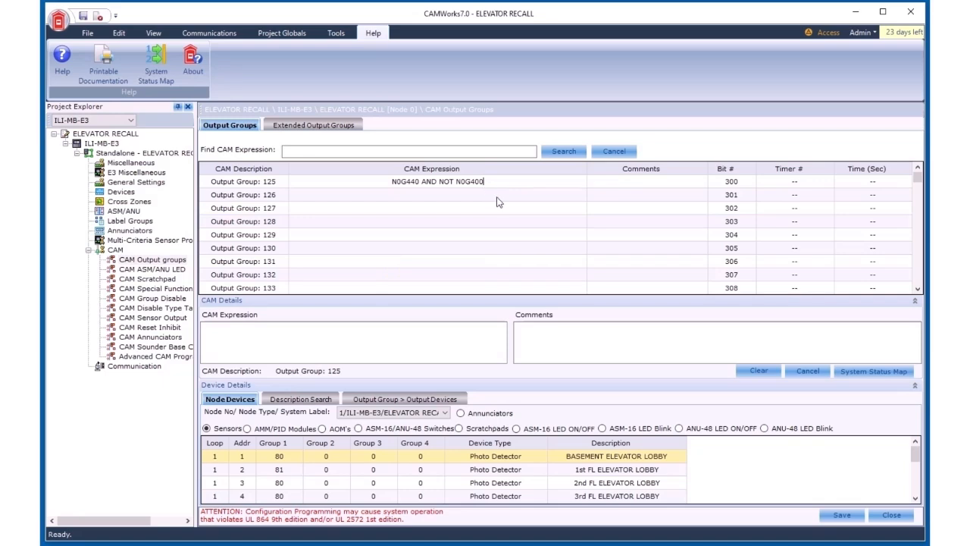
pyautogui.press('Return')
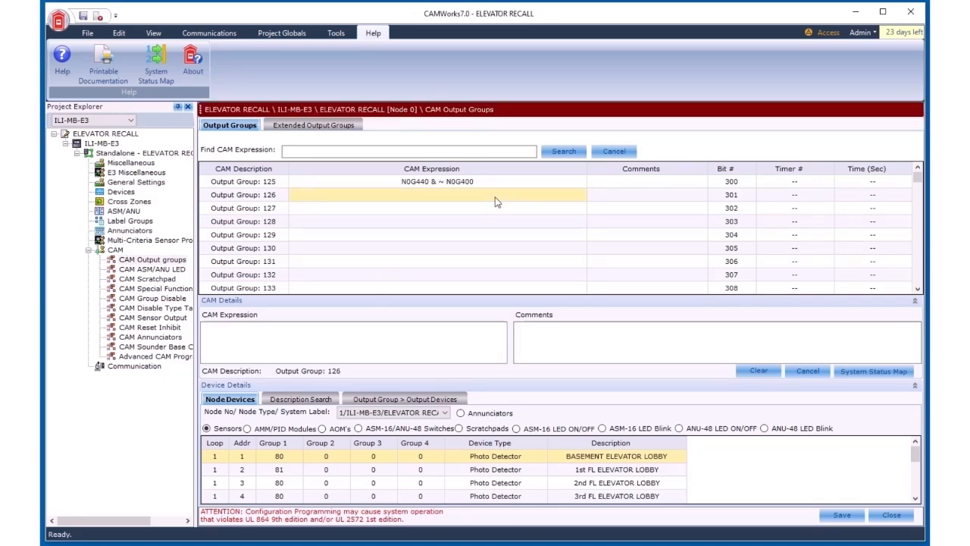
# Step: Collapse the project tree and save the output group changes
pyautogui.click(403, 183)
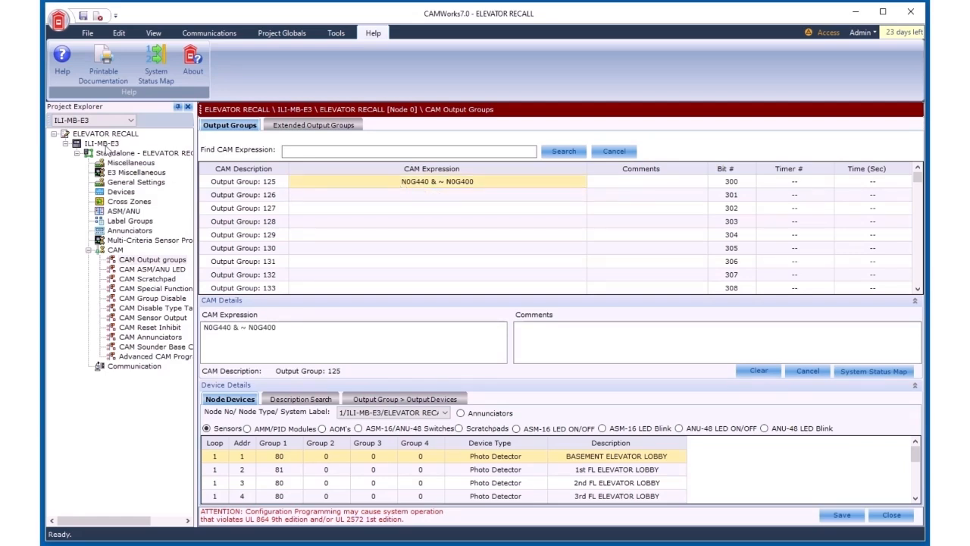
pyautogui.click(66, 144)
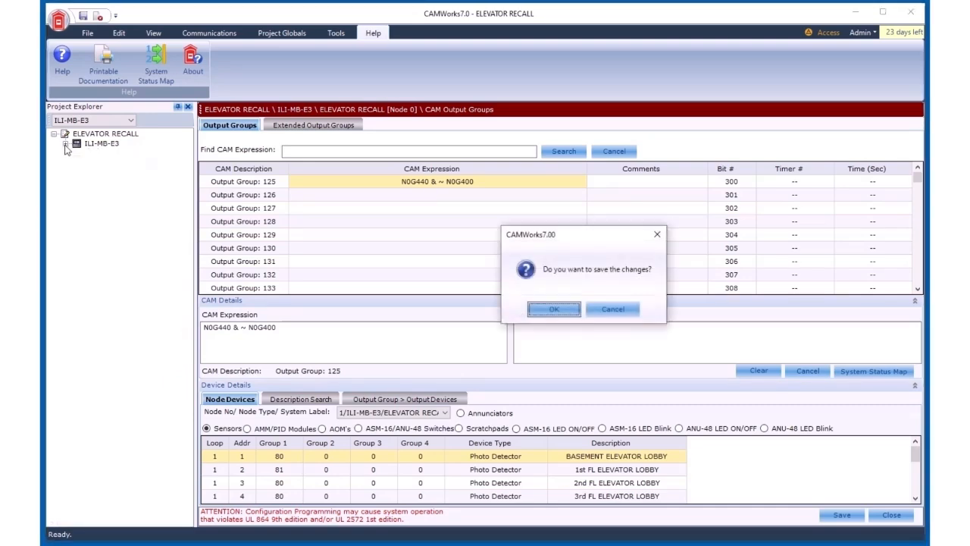
pyautogui.click(554, 309)
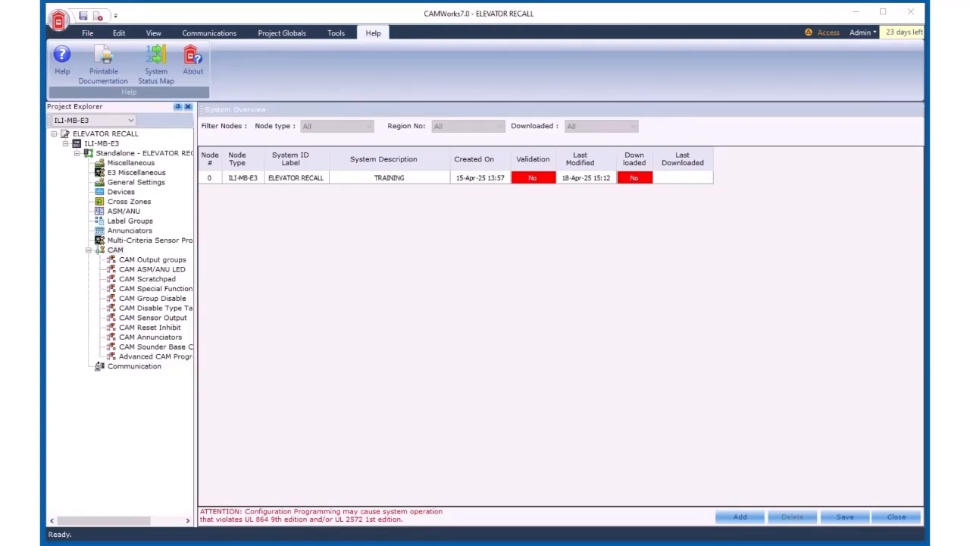
# Step: Review the CAM expressions in Output groups and the ASM-16 #1 Switch 1 LED expressions
pyautogui.click(140, 262)
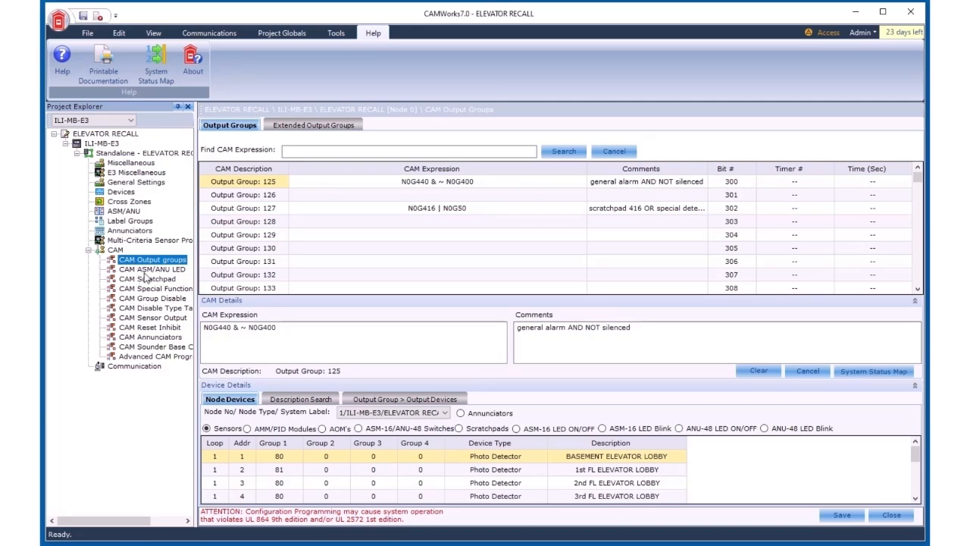
pyautogui.click(145, 270)
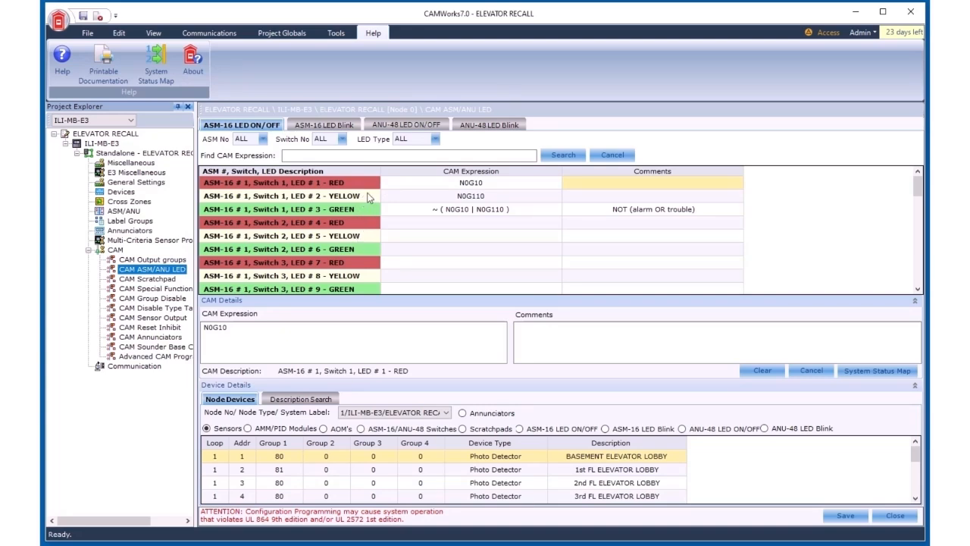
pyautogui.click(500, 187)
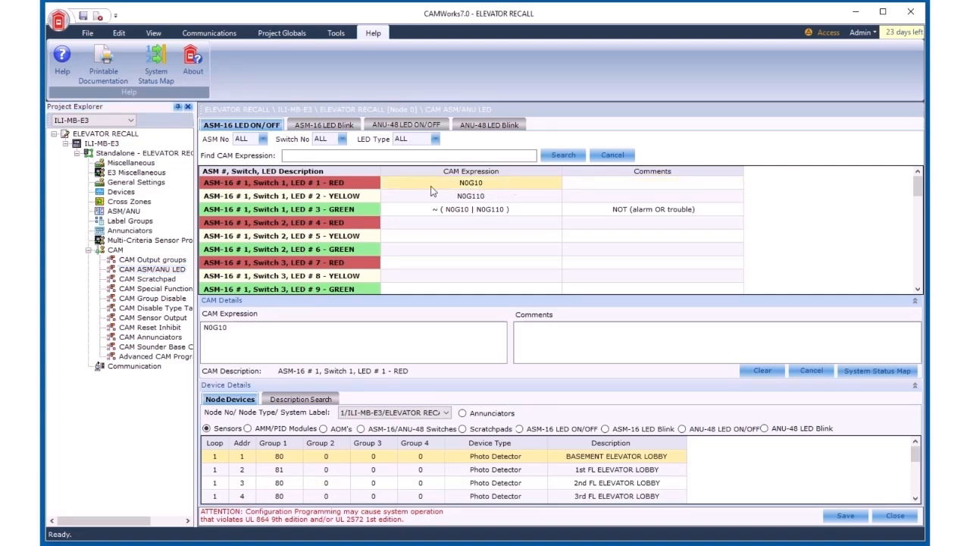
pyautogui.click(511, 197)
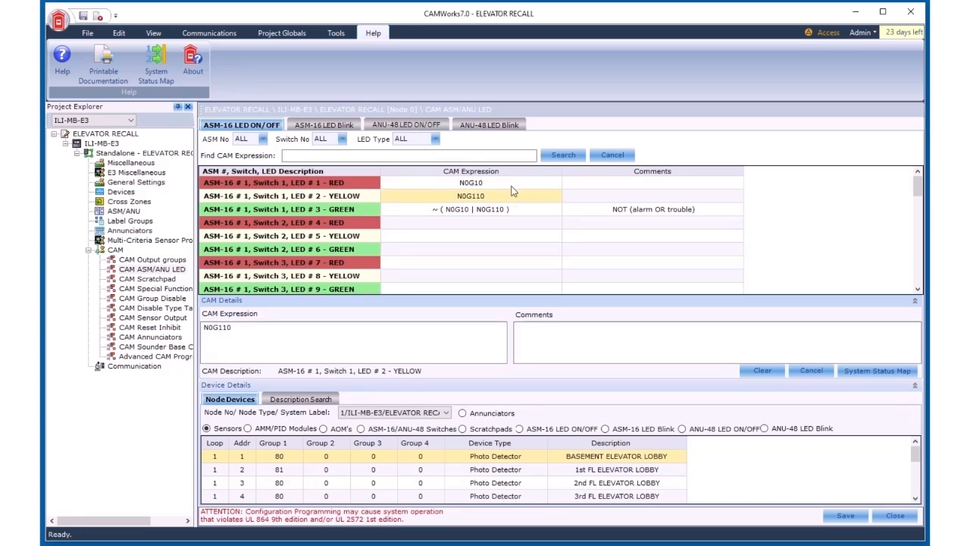
pyautogui.click(525, 211)
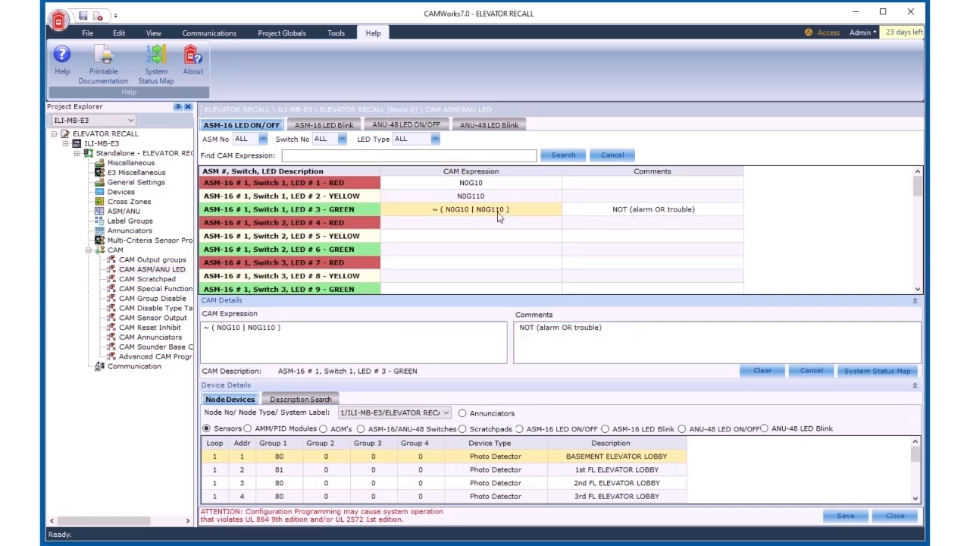
# Step: Review the Scratchpad 1 expression and the Output Group 127 expression that references it
pyautogui.click(161, 279)
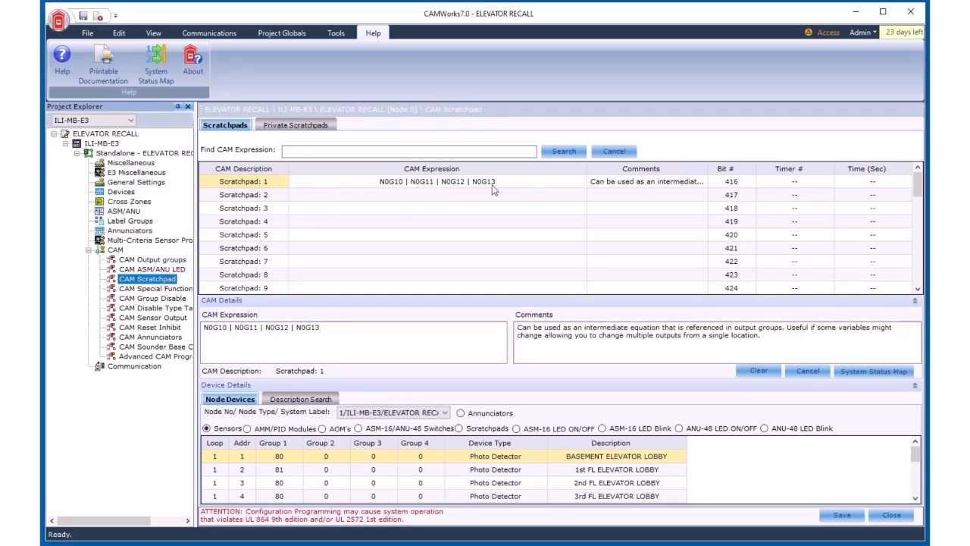
pyautogui.click(155, 259)
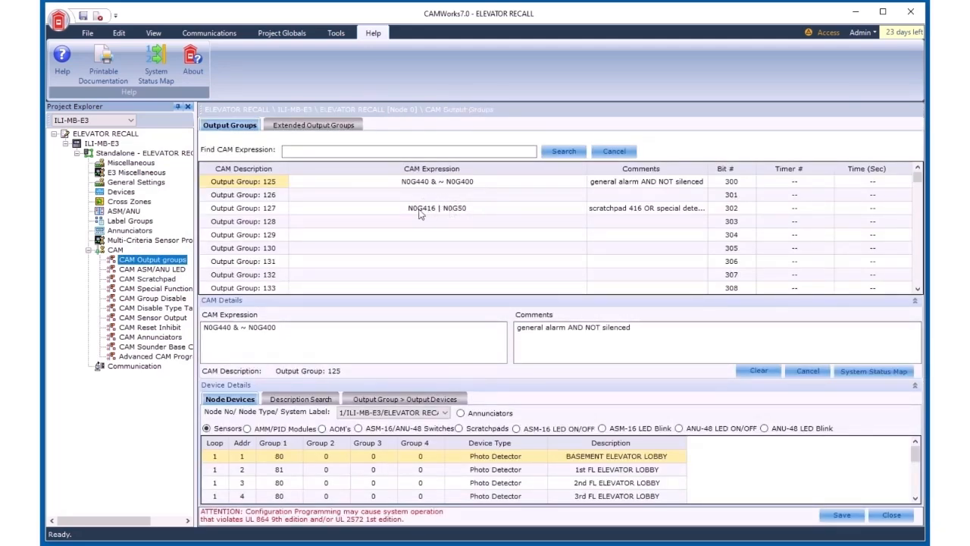
pyautogui.click(421, 213)
pyautogui.click(420, 213)
pyautogui.doubleClick(420, 210)
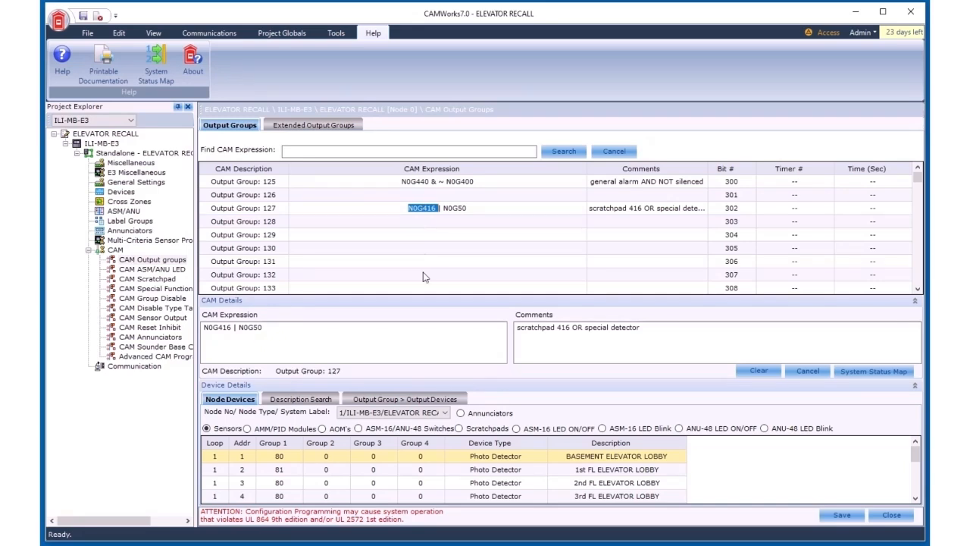
pyautogui.moveTo(421, 221); pyautogui.dragTo(422, 260)
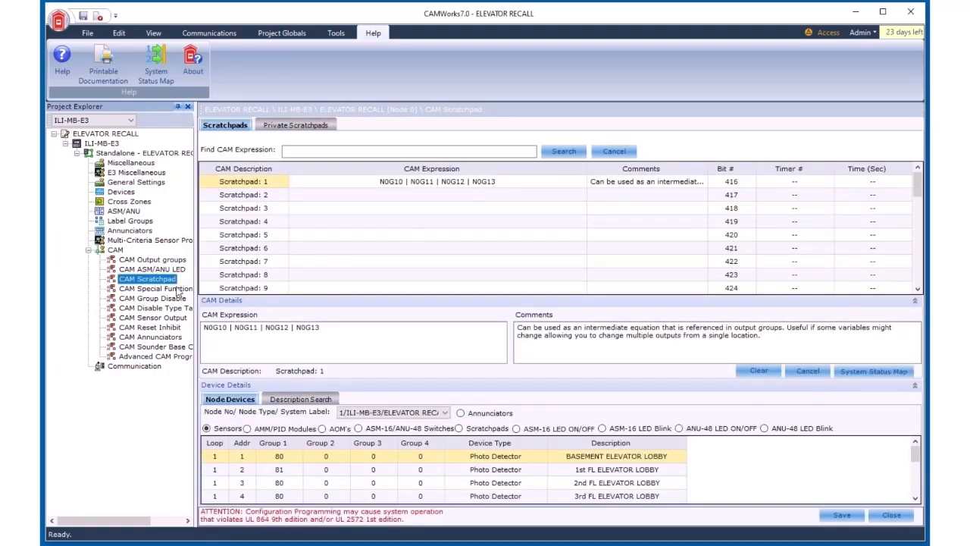
# Step: Open the CAM Special Functions timers and set Timer 2 to 90 seconds
pyautogui.click(172, 290)
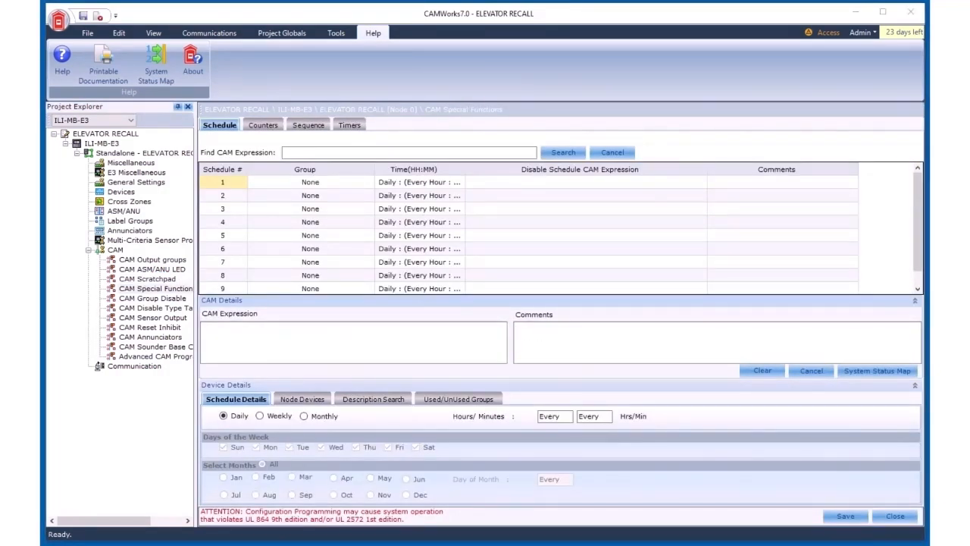
pyautogui.click(145, 292)
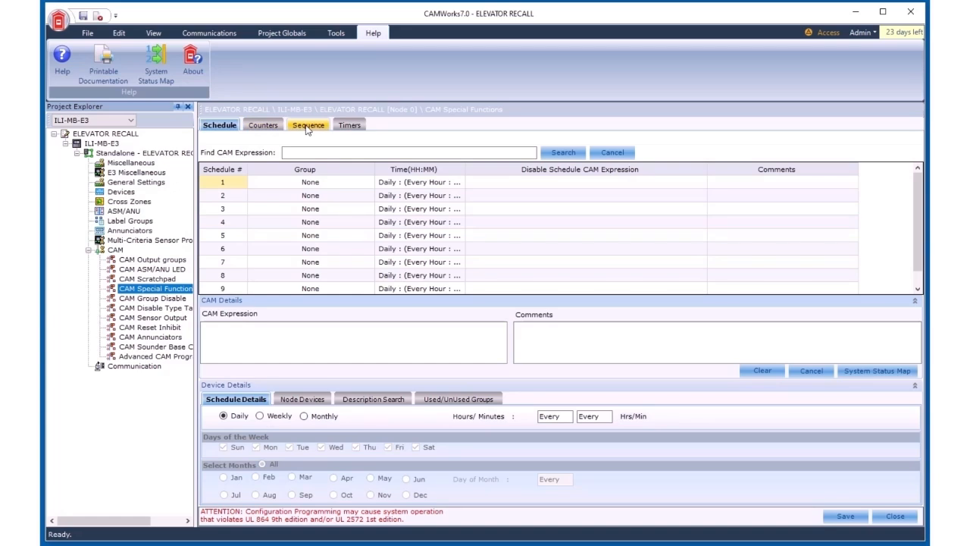
pyautogui.click(349, 126)
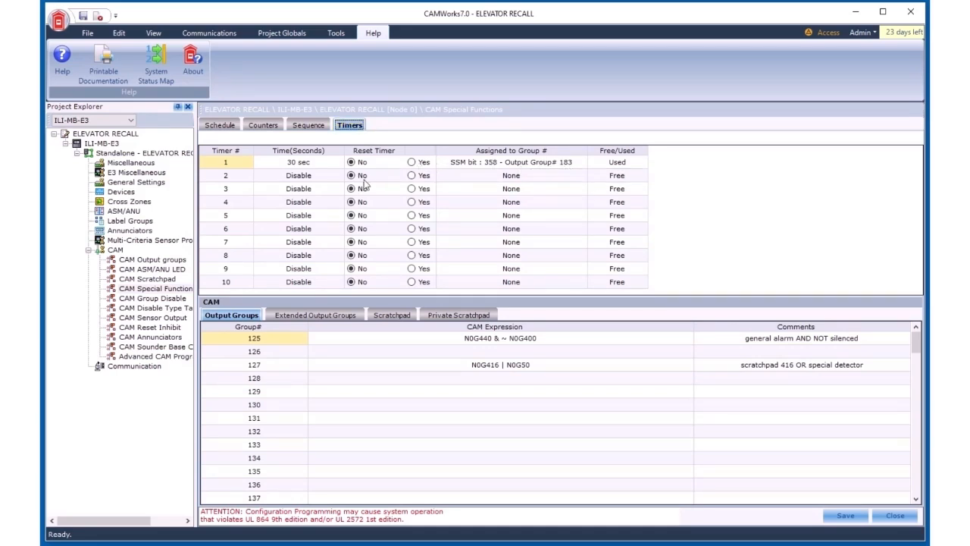
pyautogui.click(327, 179)
pyautogui.click(323, 177)
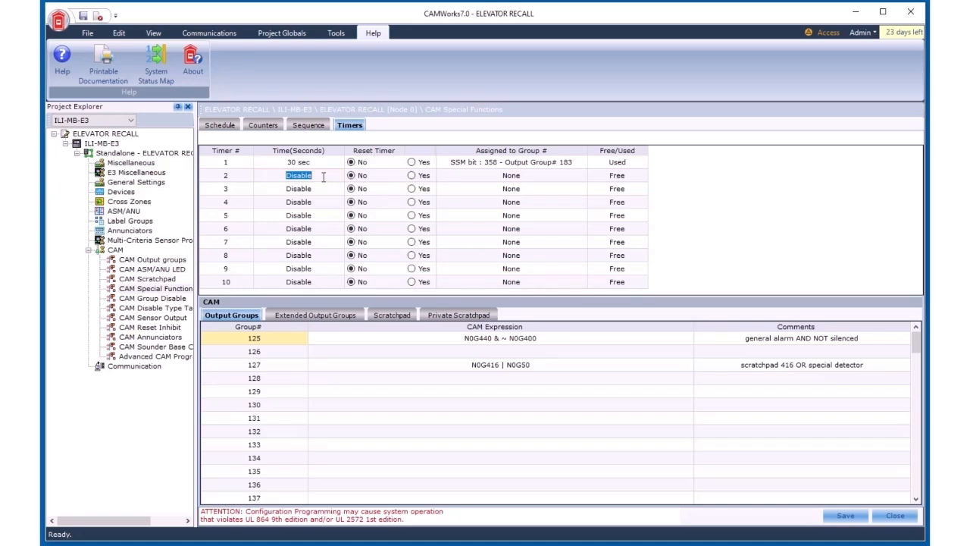
pyautogui.write('90 sec')
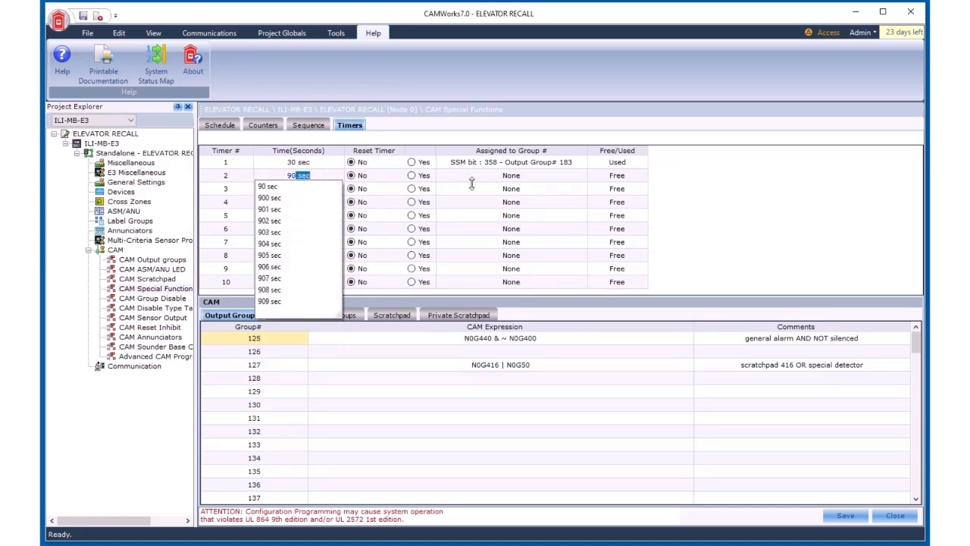
pyautogui.click(471, 177)
pyautogui.click(513, 176)
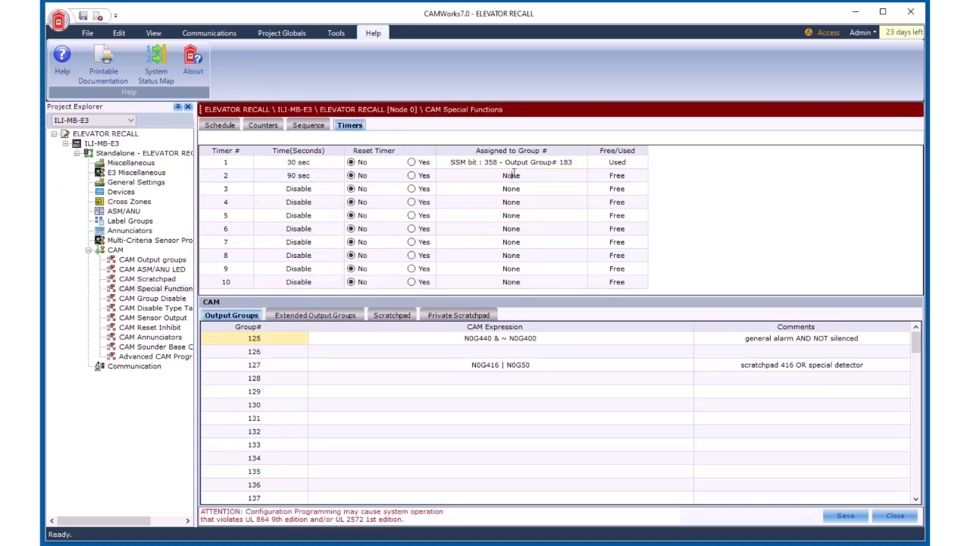
# Step: Assign Timer 2 to output group 130
pyautogui.doubleClick(518, 175)
pyautogui.write('130')
pyautogui.click(561, 186)
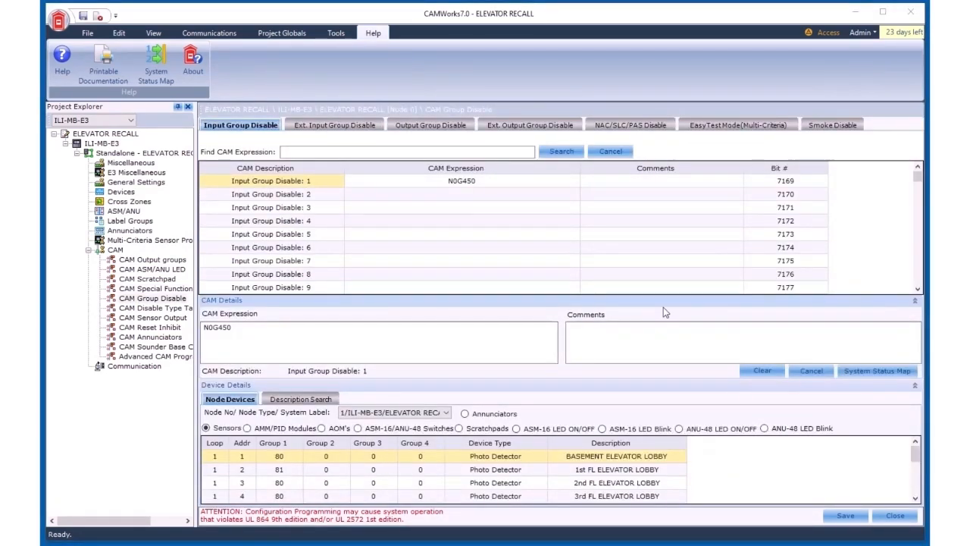
# Step: Review the CAM Group Disable expressions for input group disables and output group disable 180
pyautogui.click(165, 299)
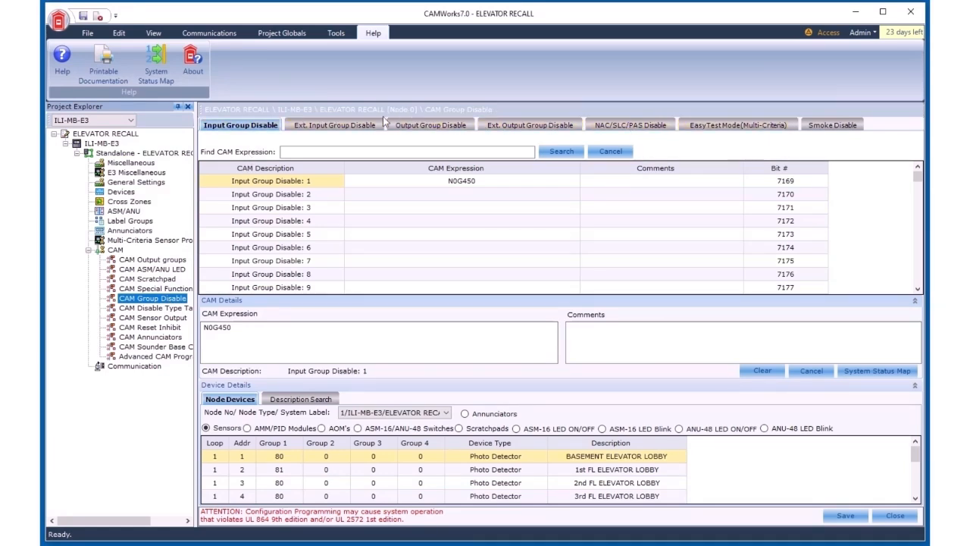
pyautogui.click(257, 130)
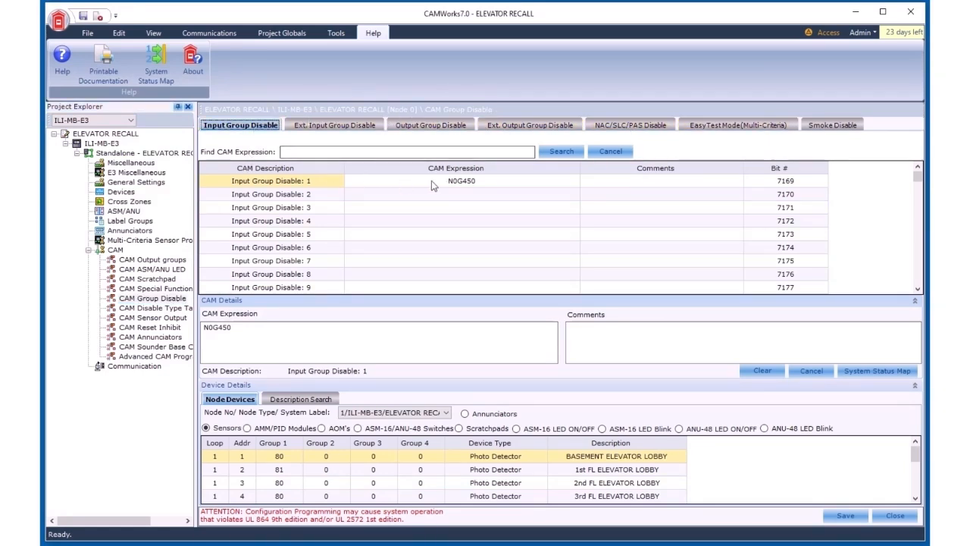
pyautogui.click(471, 184)
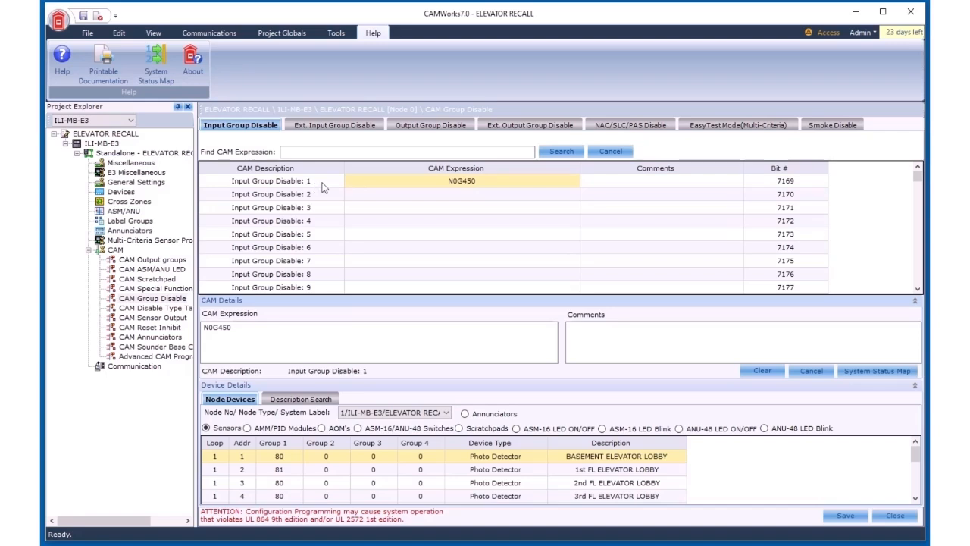
pyautogui.click(478, 182)
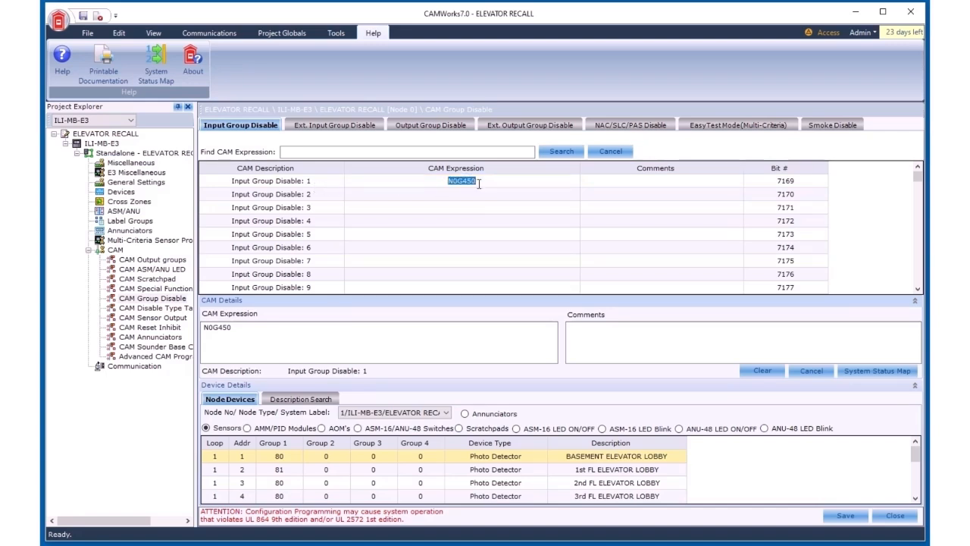
pyautogui.click(446, 125)
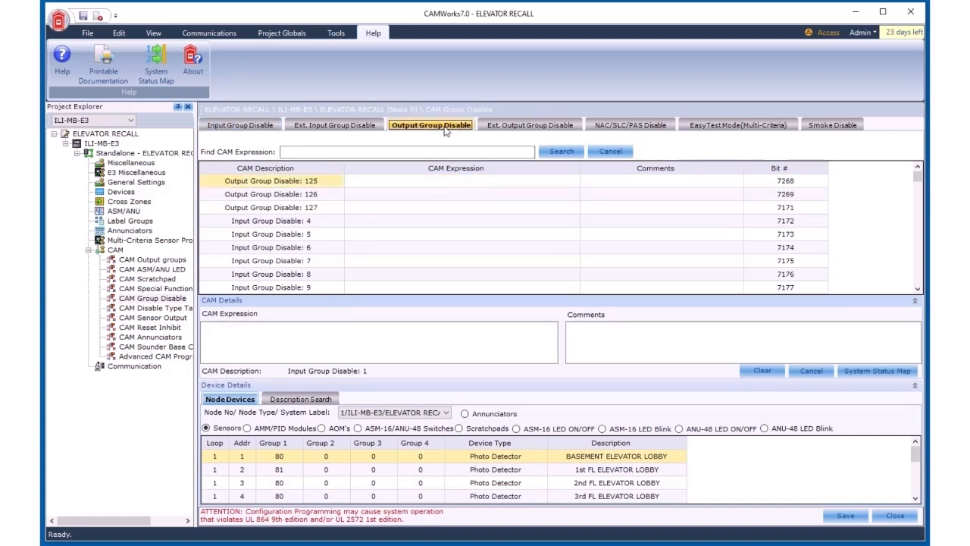
pyautogui.scroll(-8, 463, 214)
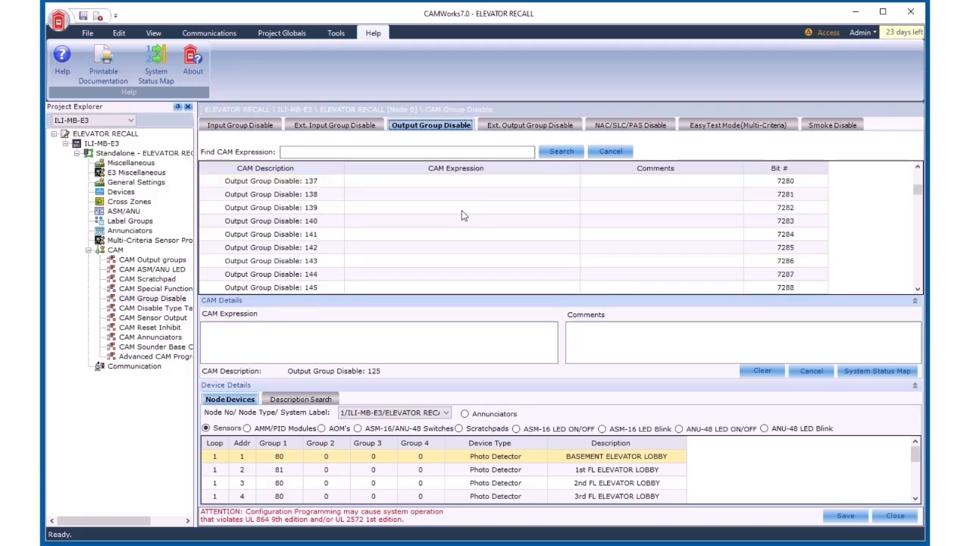
pyautogui.scroll(-8, 462, 215)
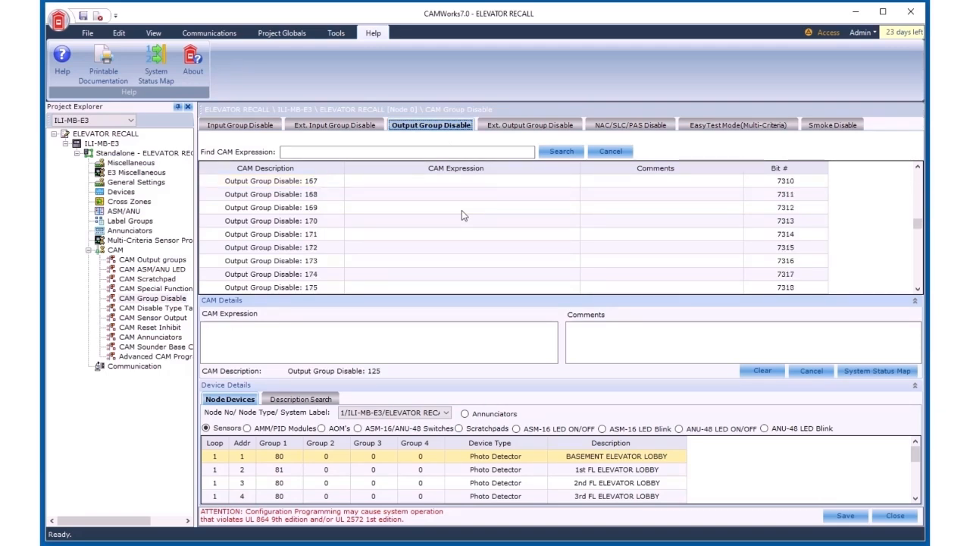
pyautogui.scroll(-2, 461, 216)
pyautogui.click(488, 197)
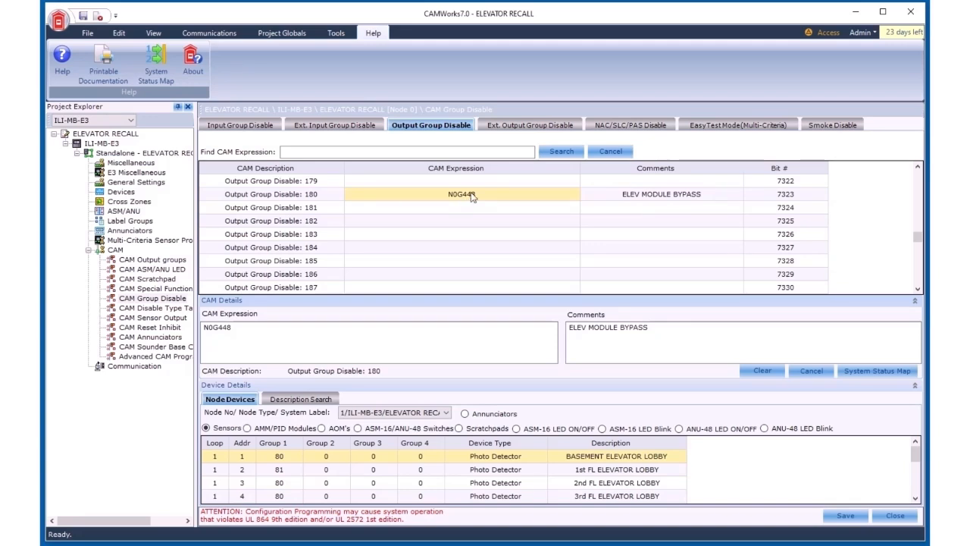
# Step: Review the NAC/SLC/PAS Disable and Easy Test Mode expressions and their bit numbers
pyautogui.click(630, 125)
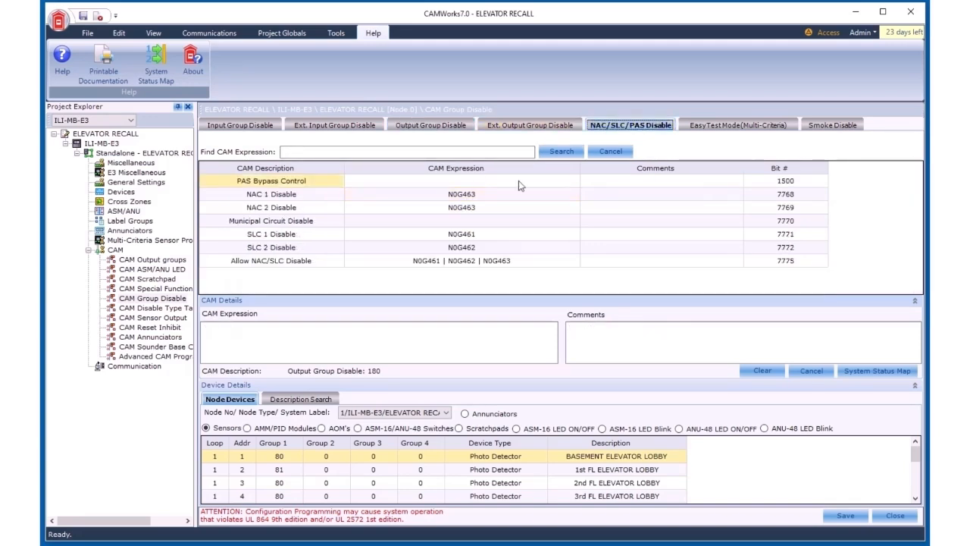
pyautogui.moveTo(493, 195); pyautogui.dragTo(507, 247)
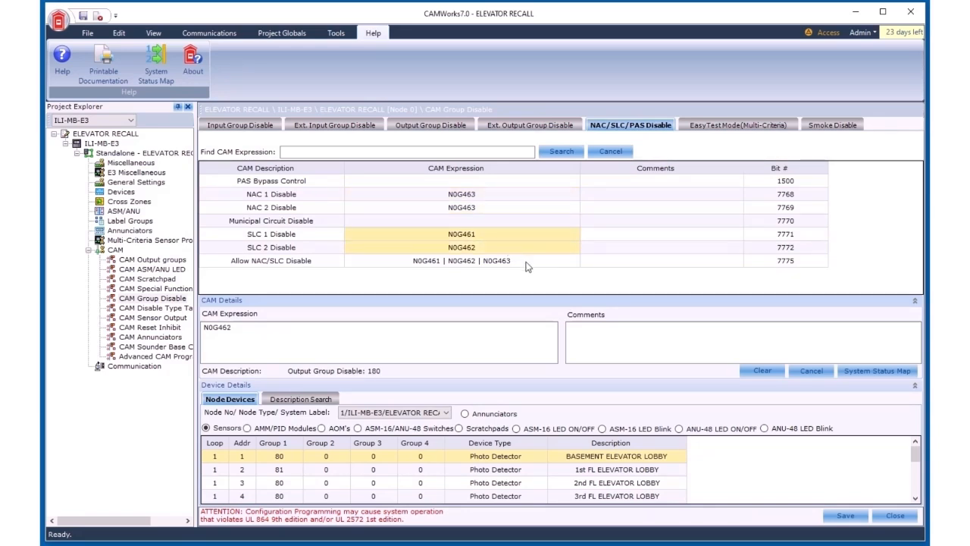
pyautogui.click(527, 263)
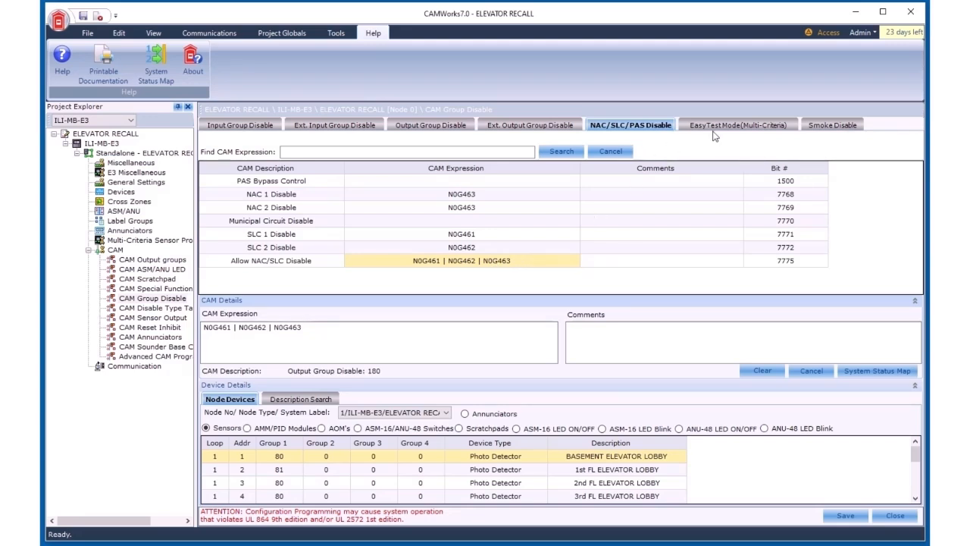
pyautogui.click(739, 125)
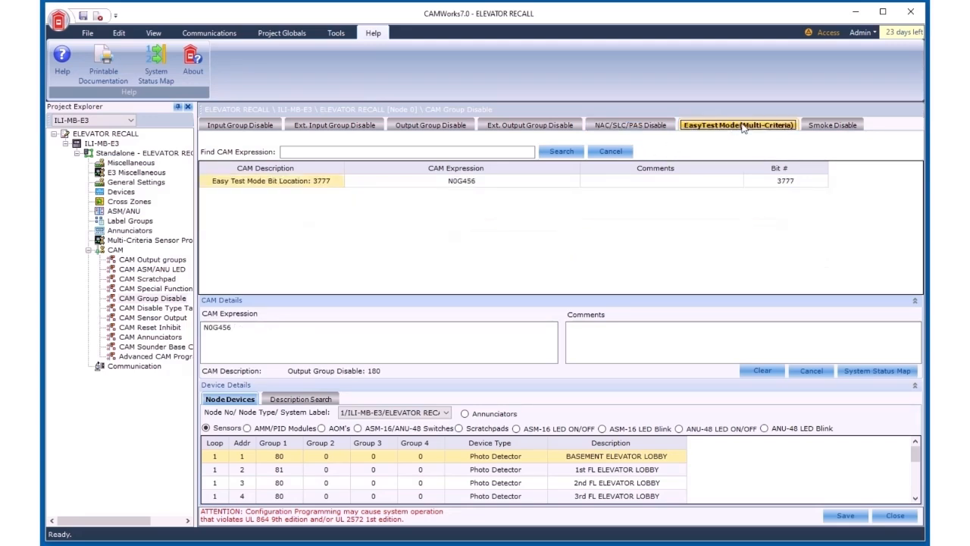
pyautogui.click(483, 185)
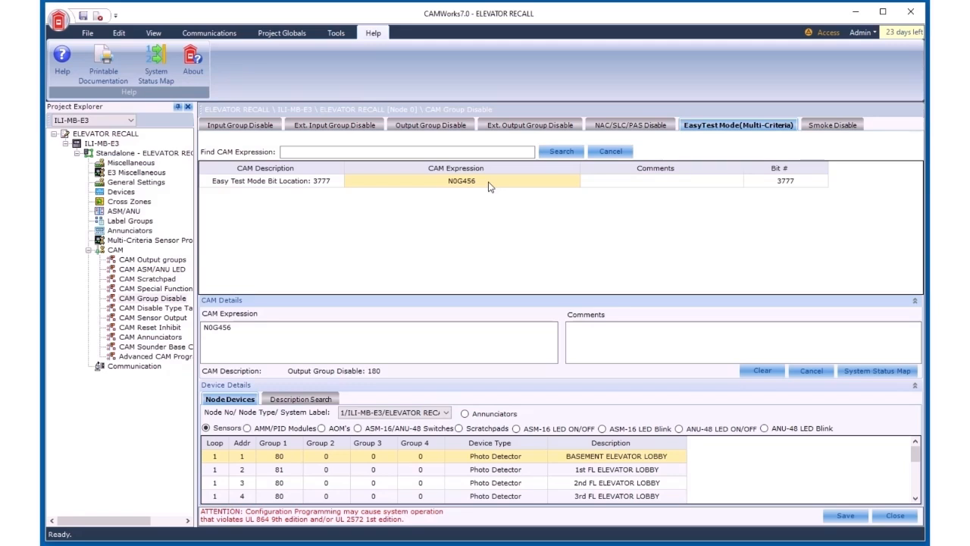
pyautogui.click(795, 185)
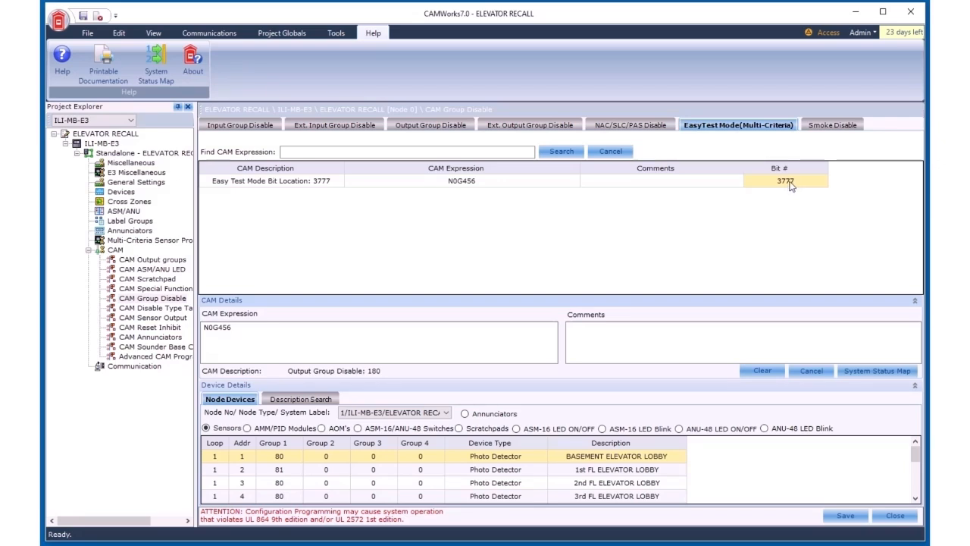
pyautogui.click(655, 126)
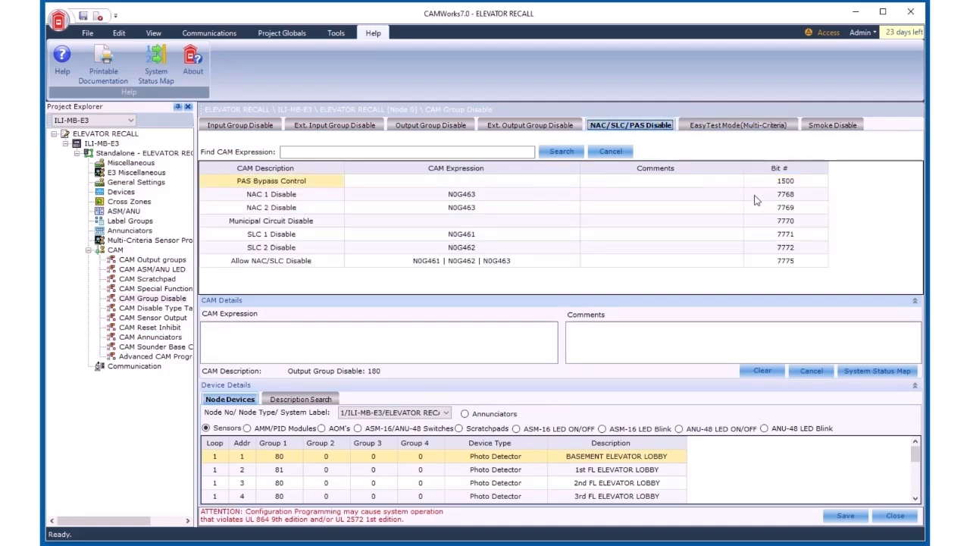
pyautogui.click(785, 196)
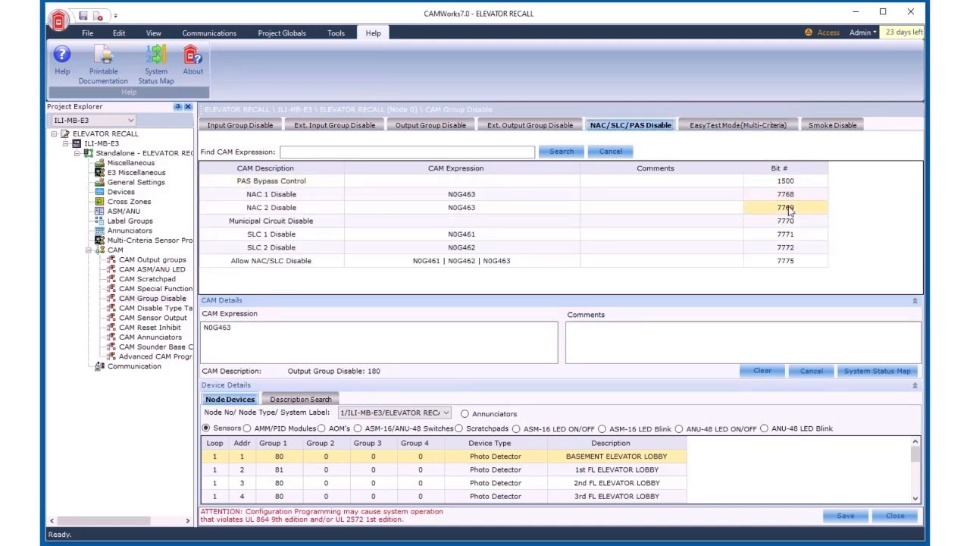
pyautogui.moveTo(802, 198); pyautogui.dragTo(801, 207)
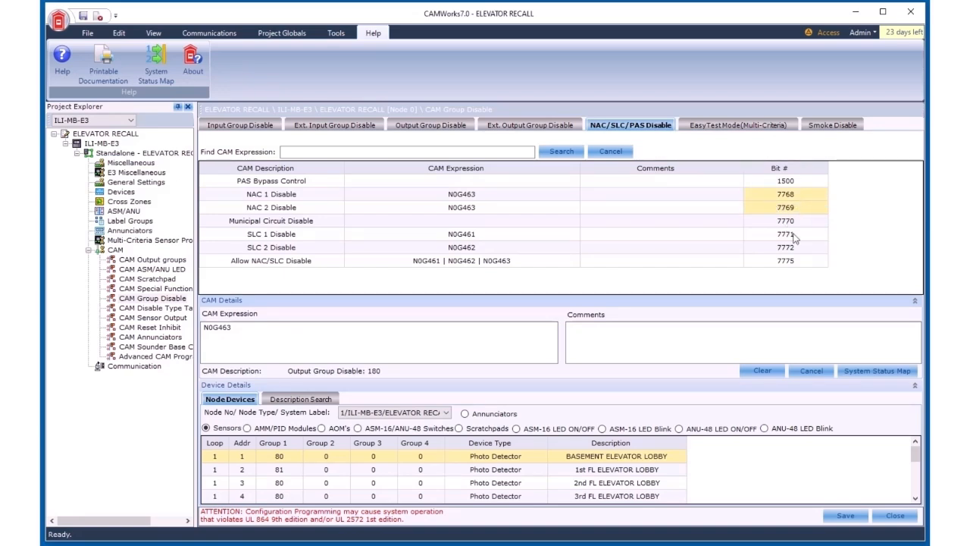
pyautogui.click(797, 236)
pyautogui.click(804, 252)
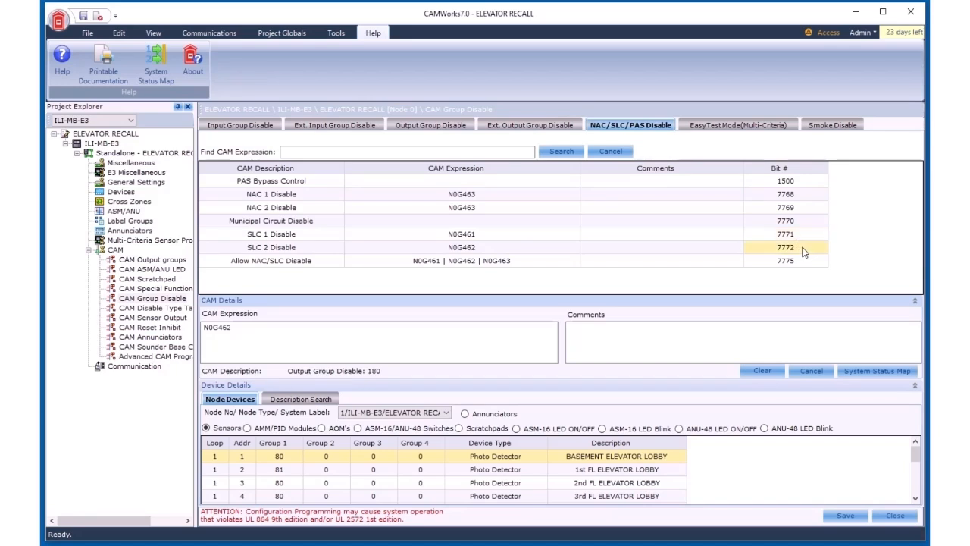
# Step: Browse the extended output group disable and output group disable lists
pyautogui.click(508, 128)
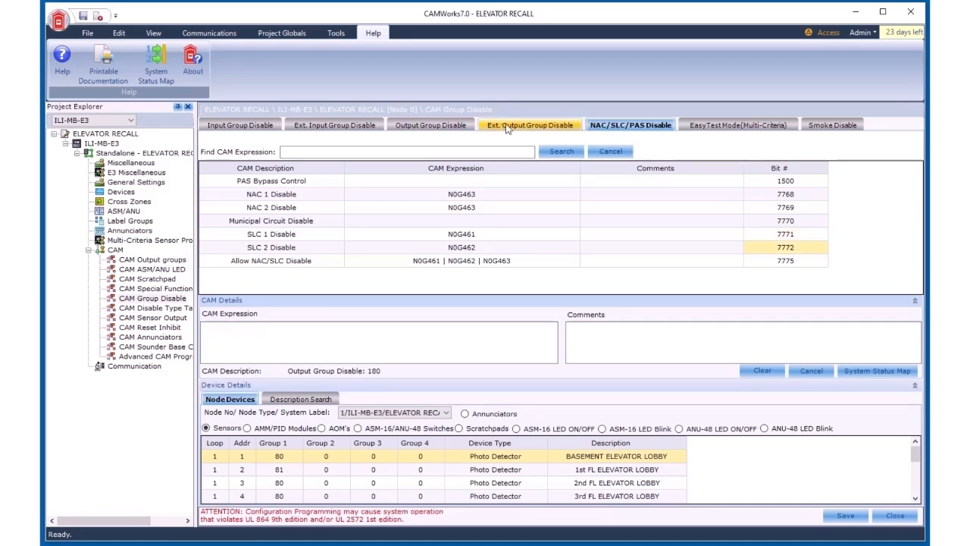
pyautogui.click(464, 126)
pyautogui.scroll(-16, 693, 231)
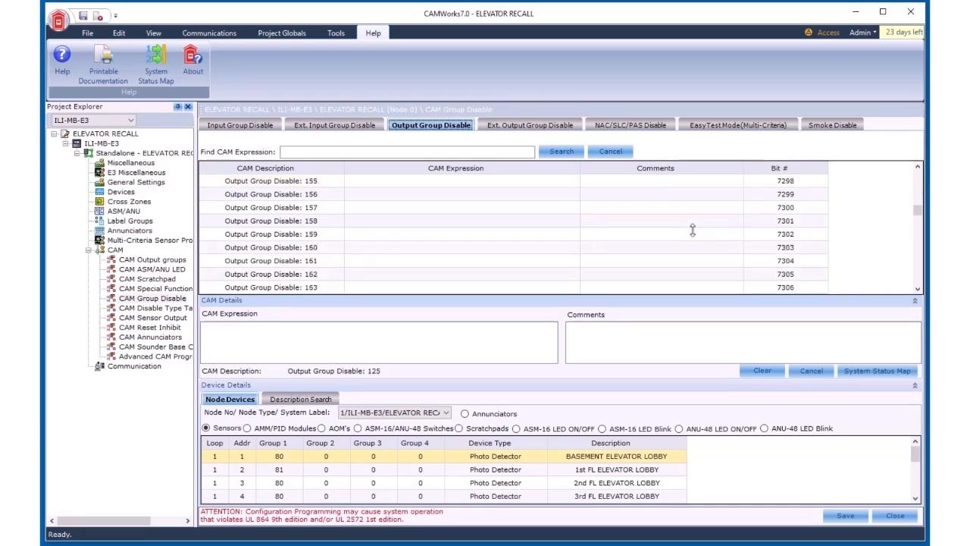
pyautogui.scroll(-2, 693, 230)
pyautogui.click(792, 196)
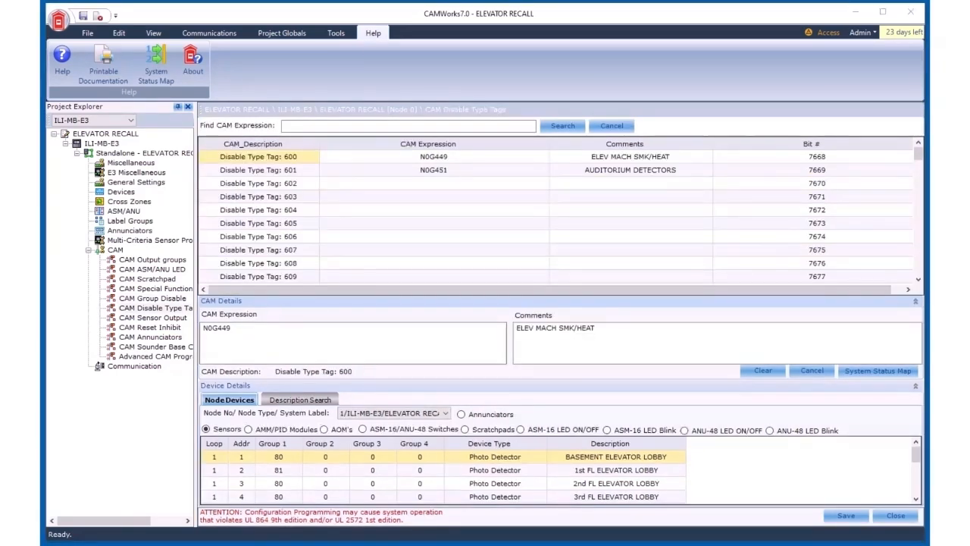
# Step: Review the CAM Disable Type Tag expressions and the devices tagged with type 600
pyautogui.click(159, 309)
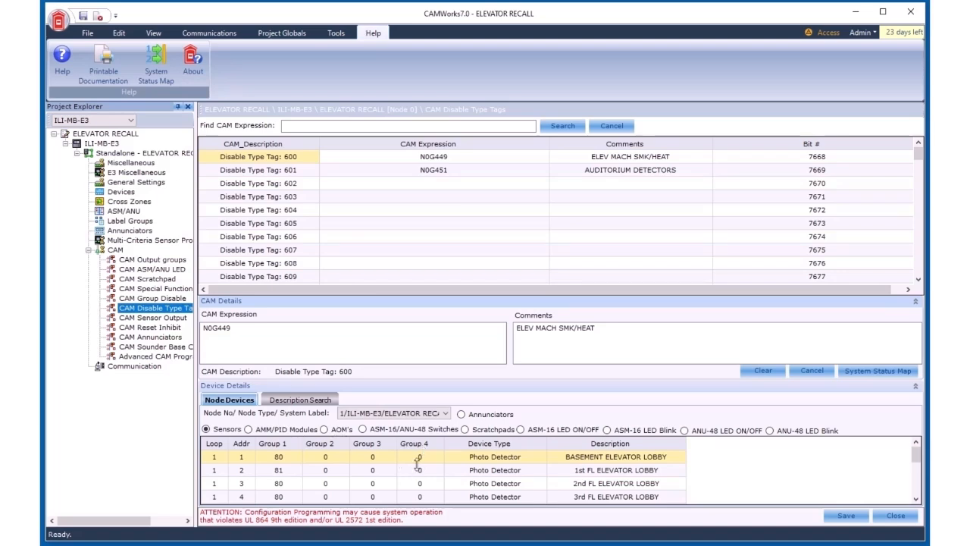
pyautogui.scroll(-2, 427, 464)
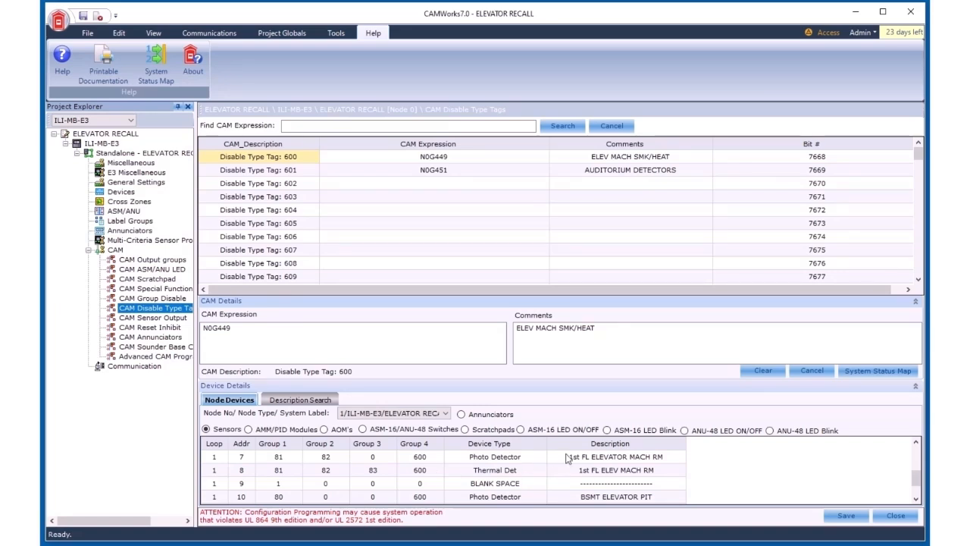
pyautogui.click(463, 158)
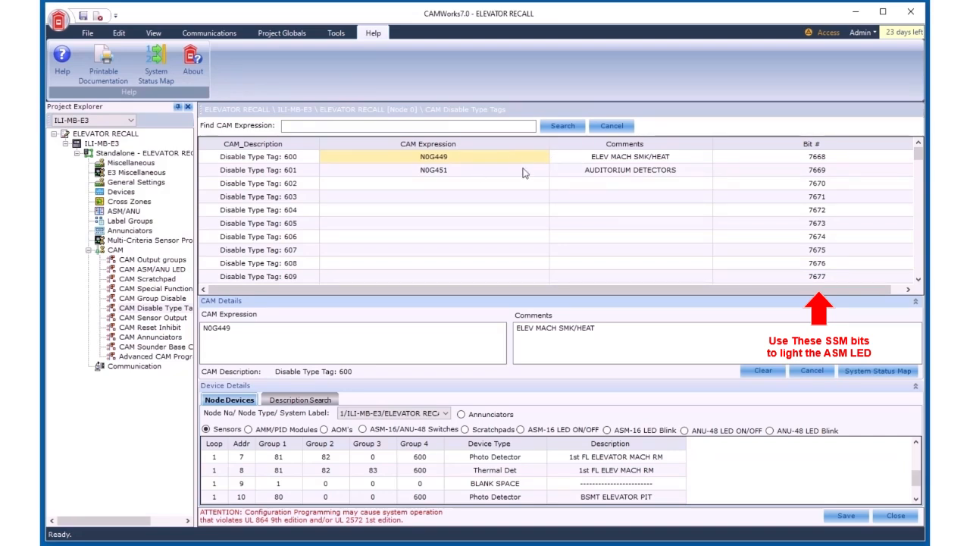
pyautogui.click(582, 171)
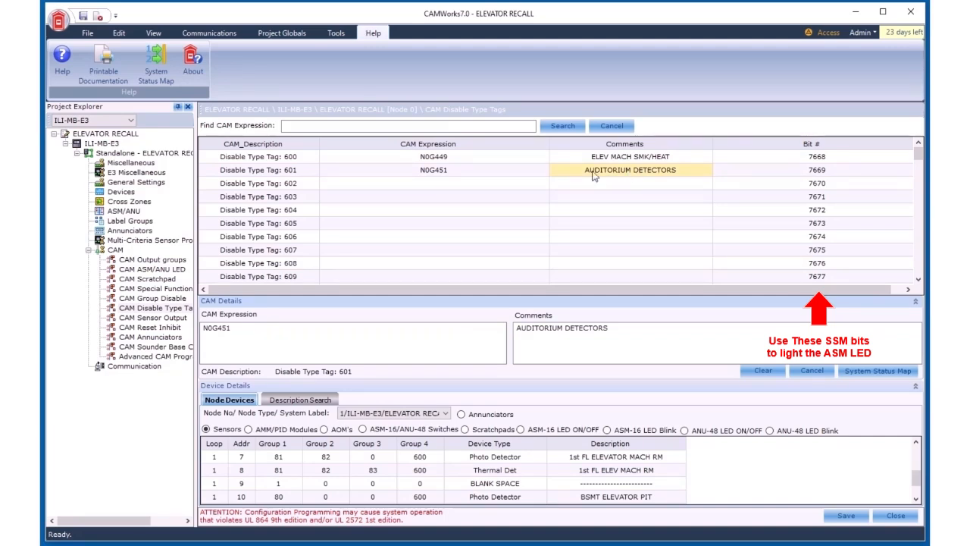
pyautogui.click(530, 175)
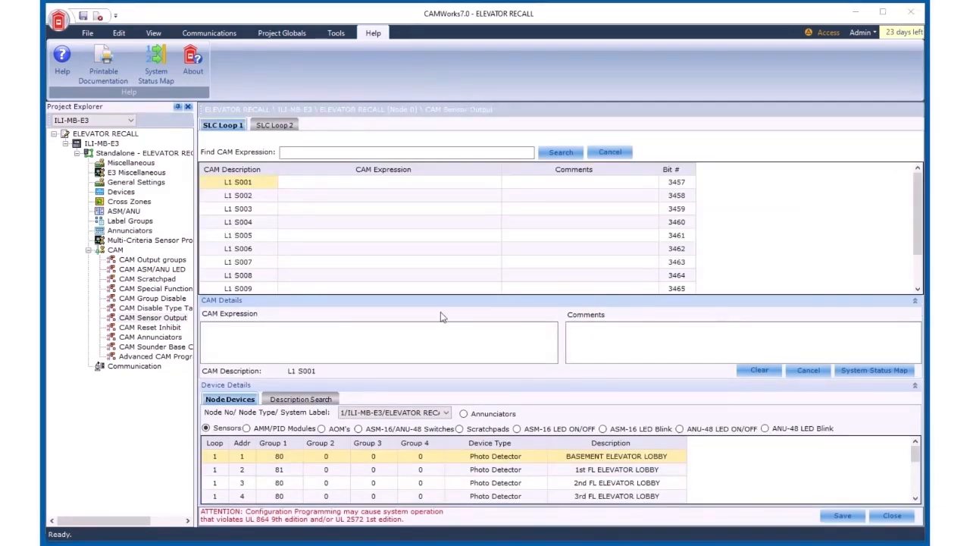
# Step: Browse the CAM Sensor Output, CAM Reset Inhibit and CAM Annunciators pages
pyautogui.click(171, 320)
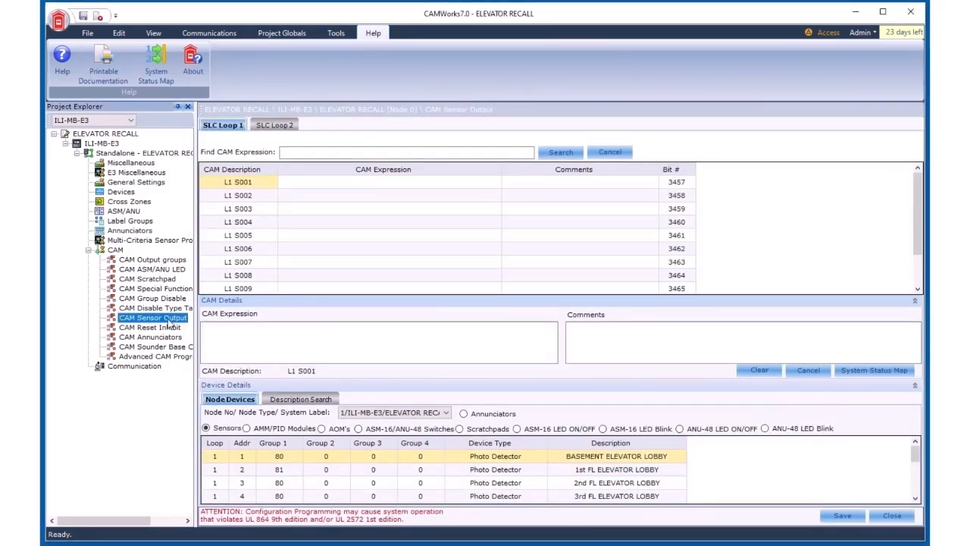
pyautogui.click(166, 328)
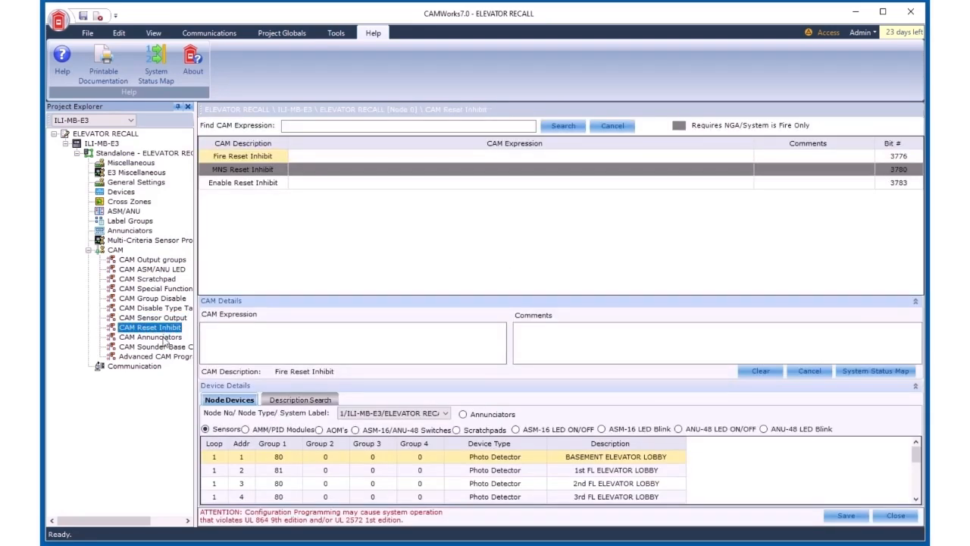
pyautogui.click(163, 338)
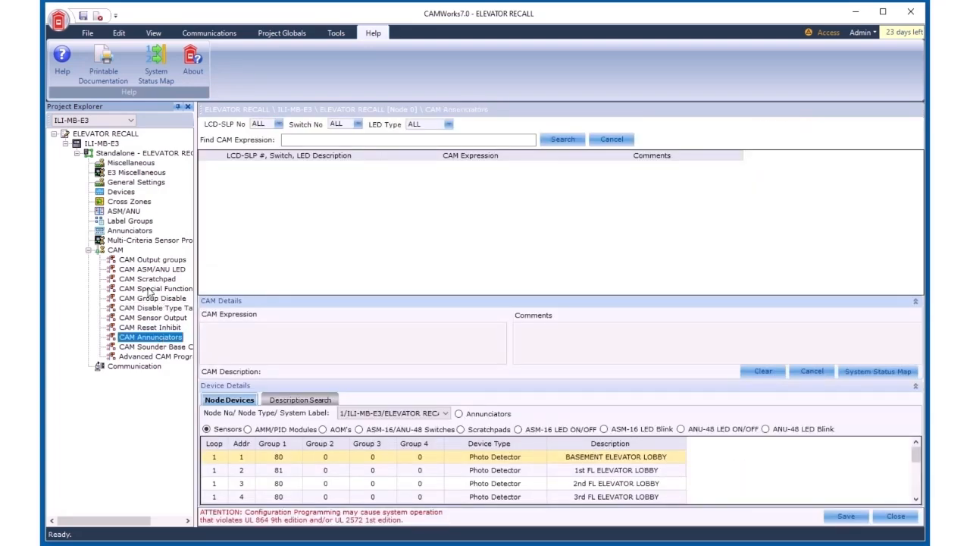
# Step: Enable annunciators LCD-SLP 1 and LCD-SLP 2, check LCD-SLP 1's five switches, and save the changes
pyautogui.click(138, 232)
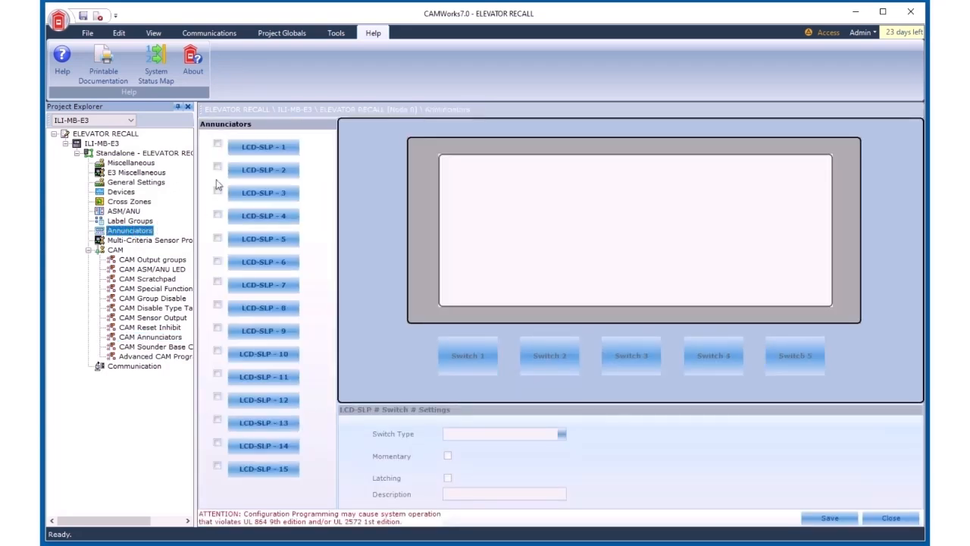
pyautogui.click(218, 143)
pyautogui.click(218, 167)
pyautogui.click(258, 150)
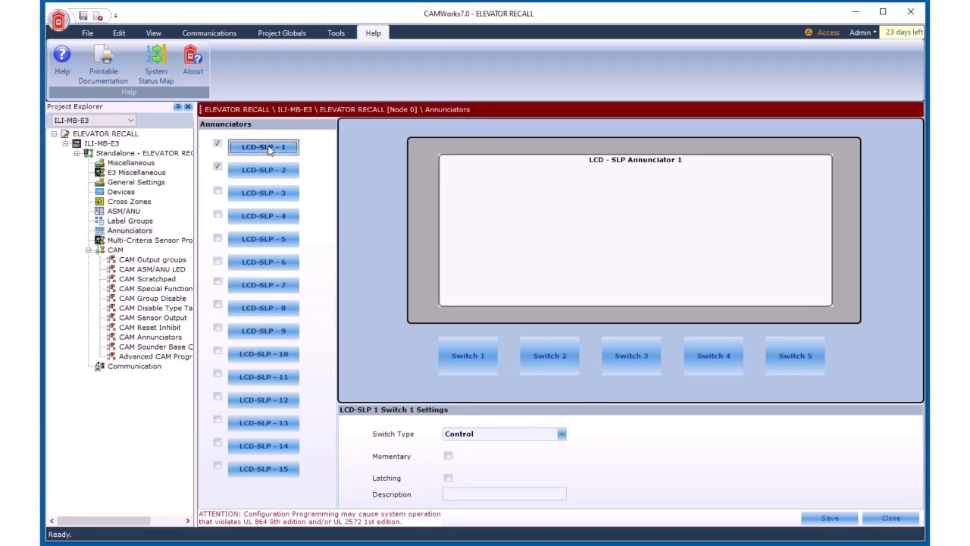
pyautogui.click(484, 369)
pyautogui.click(552, 368)
pyautogui.click(635, 361)
pyautogui.click(697, 361)
pyautogui.click(796, 364)
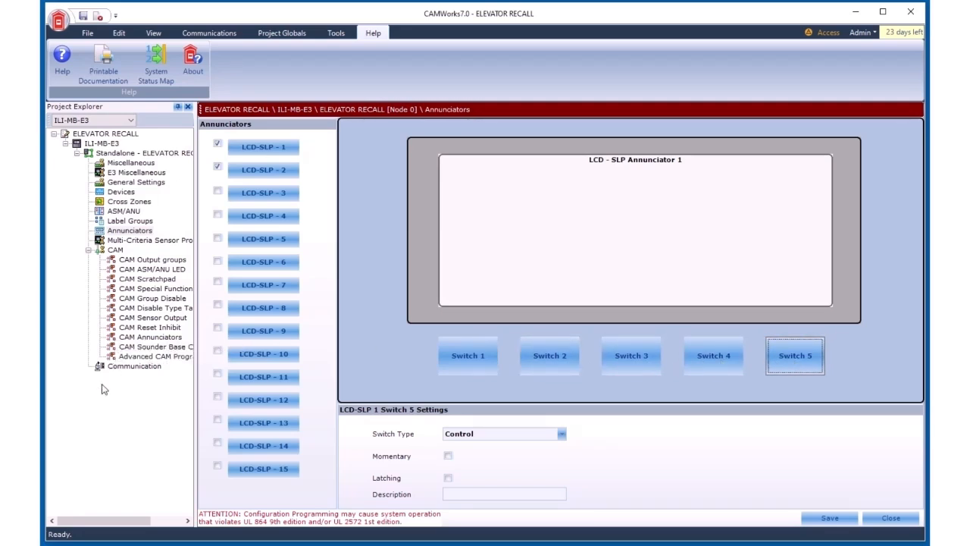
pyautogui.click(157, 343)
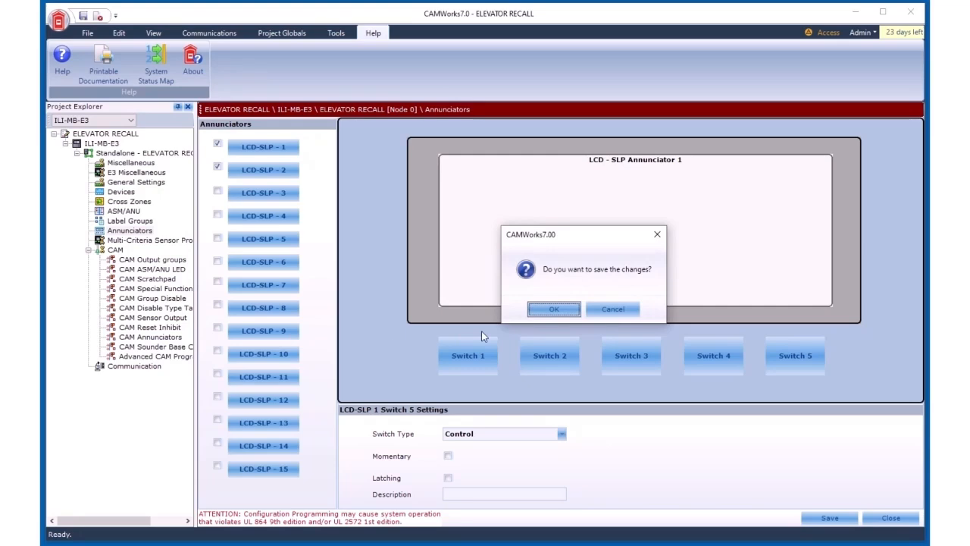
pyautogui.click(559, 309)
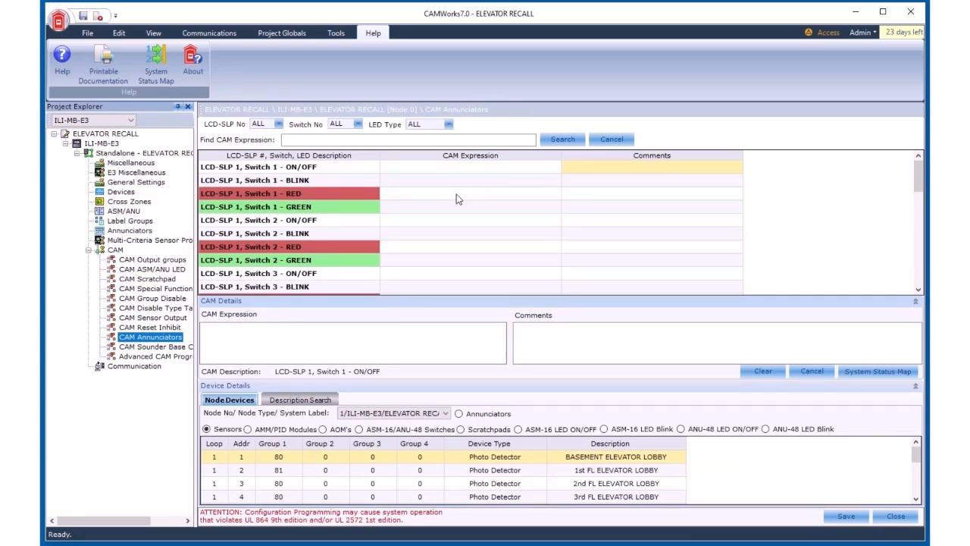
# Step: Inspect the LCD-SLP 1 Switch 1 RED, GREEN, ON/OFF and BLINK annunciator expression rows
pyautogui.click(456, 195)
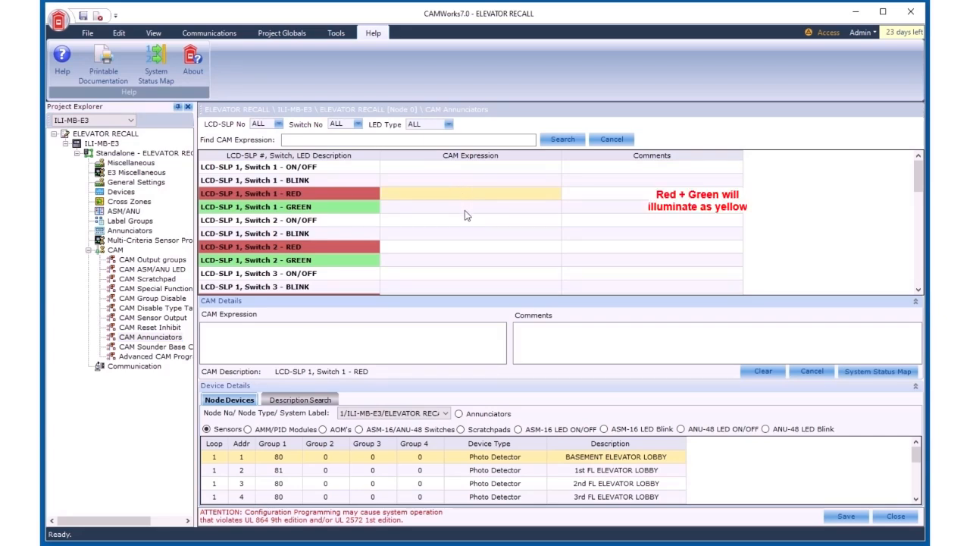
pyautogui.click(466, 211)
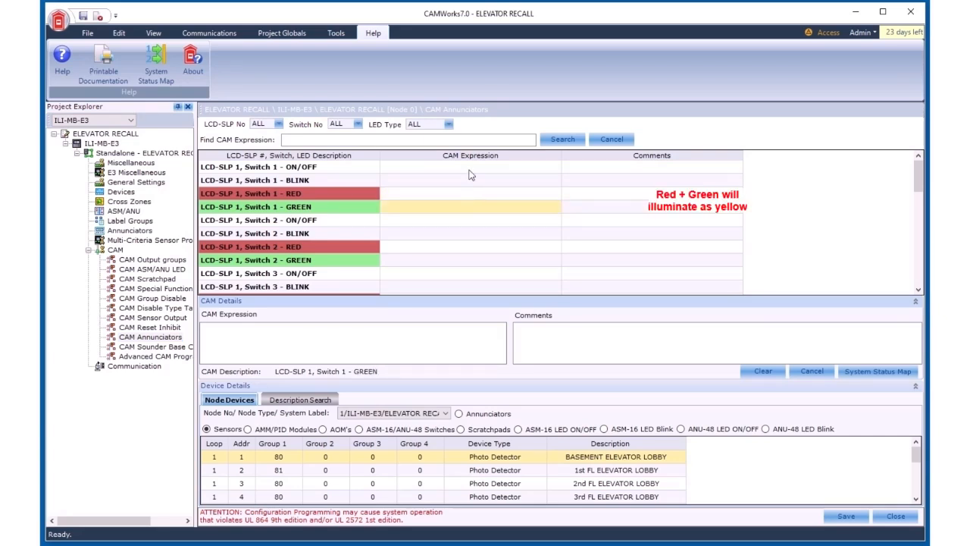
pyautogui.click(468, 168)
pyautogui.click(463, 179)
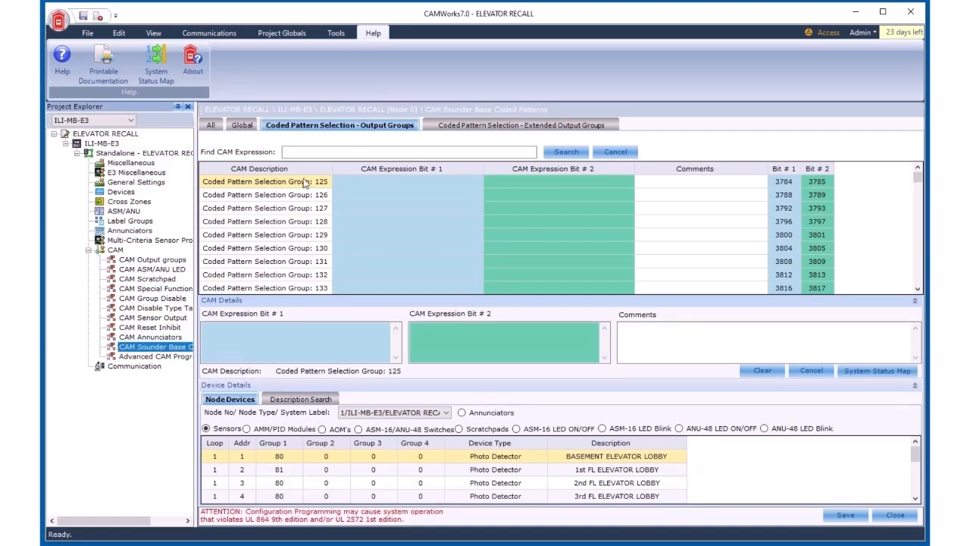
# Step: Open the sounder base extended output group coded patterns and read the help topic on coded pattern bit values
pyautogui.click(514, 126)
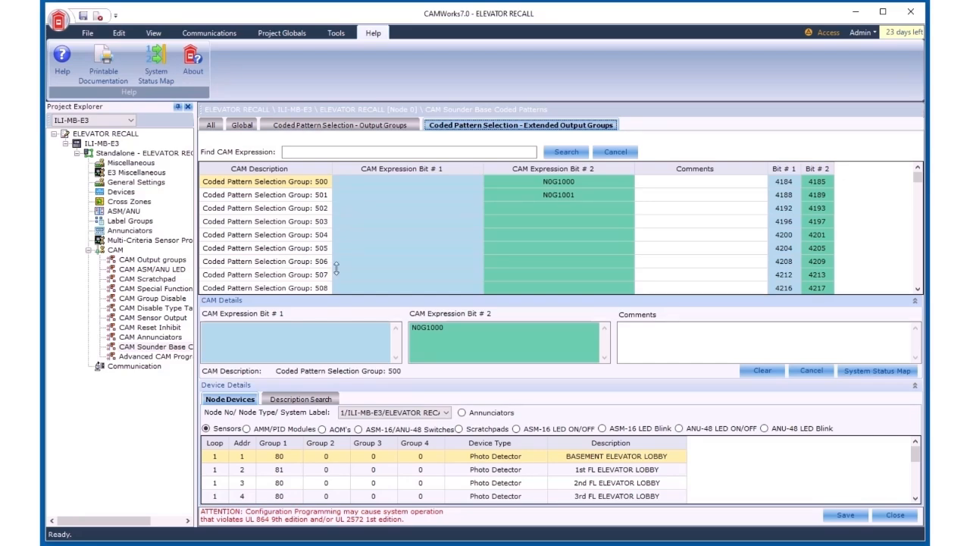
pyautogui.press('F1')
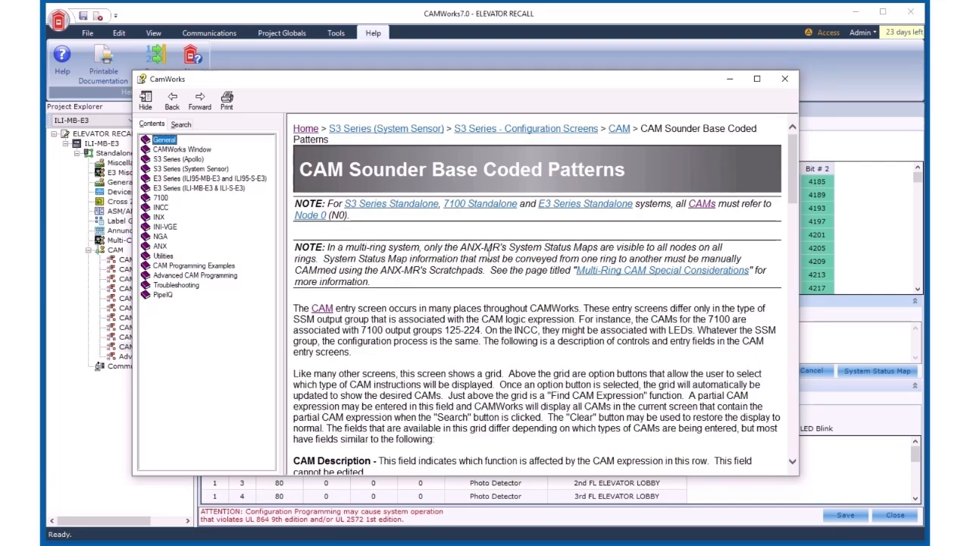
pyautogui.scroll(-15, 488, 252)
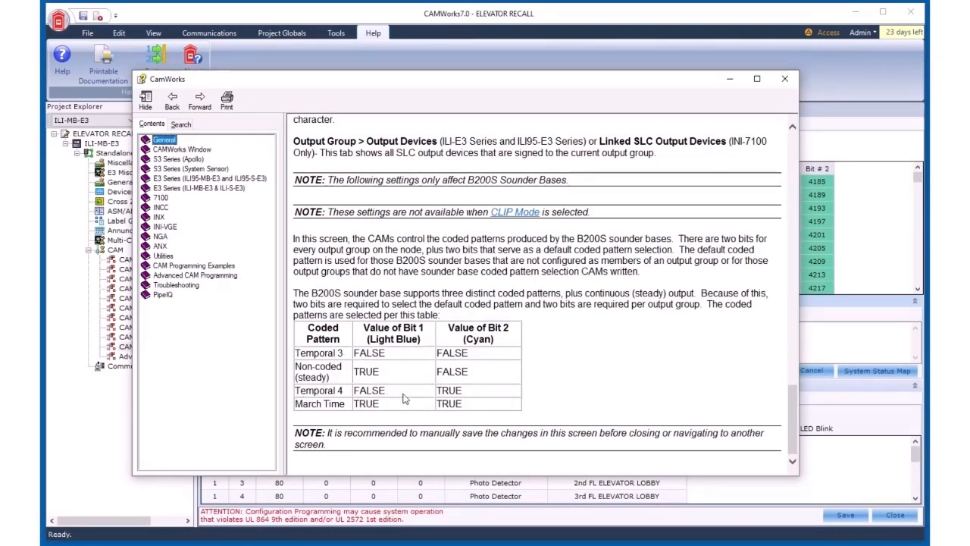
pyautogui.moveTo(438, 390); pyautogui.dragTo(464, 390)
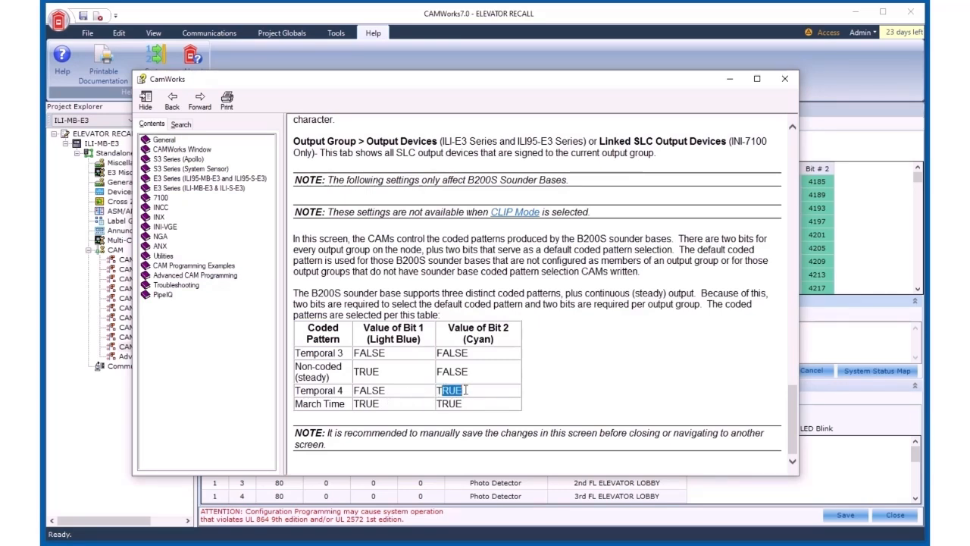
pyautogui.click(786, 79)
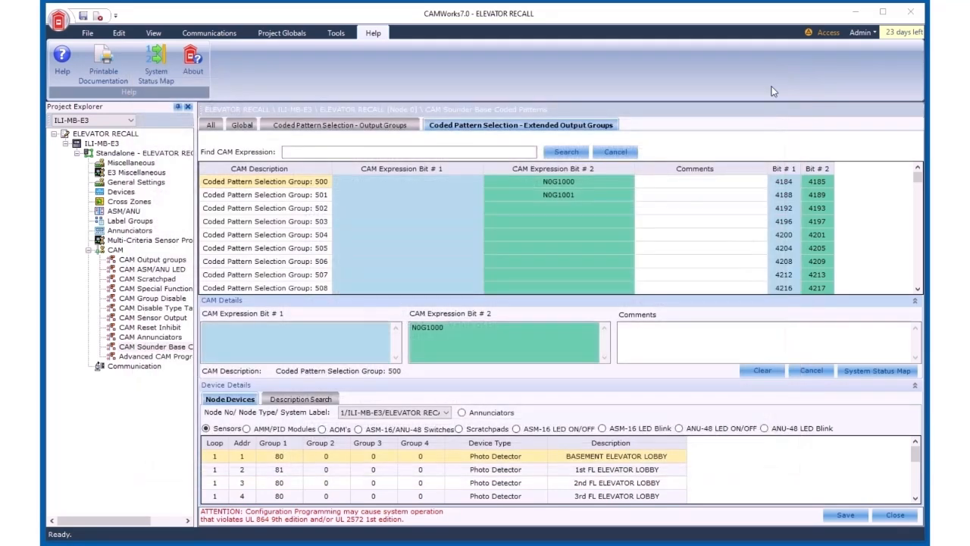
# Step: Examine the Bit #2 CAM expressions for coded pattern selection groups 500 and 501
pyautogui.click(585, 182)
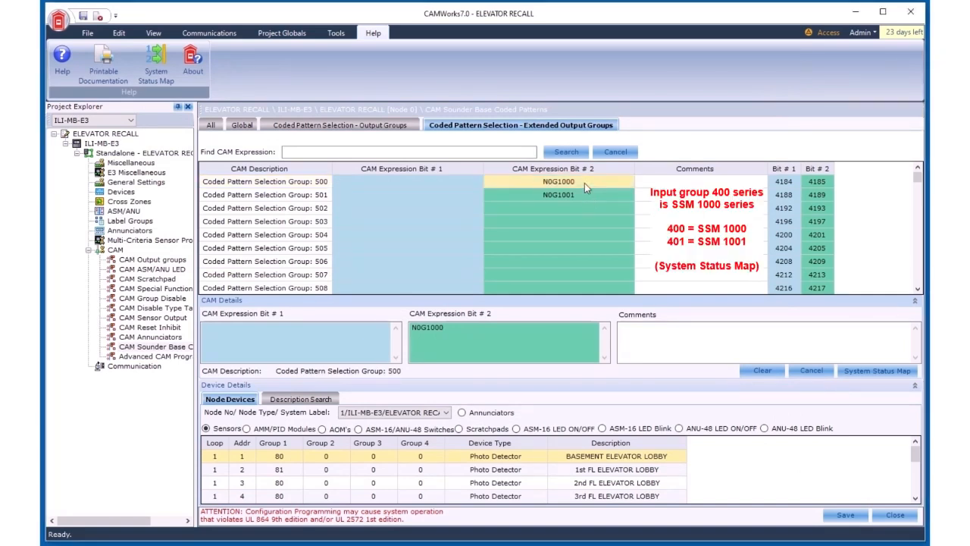
pyautogui.click(584, 196)
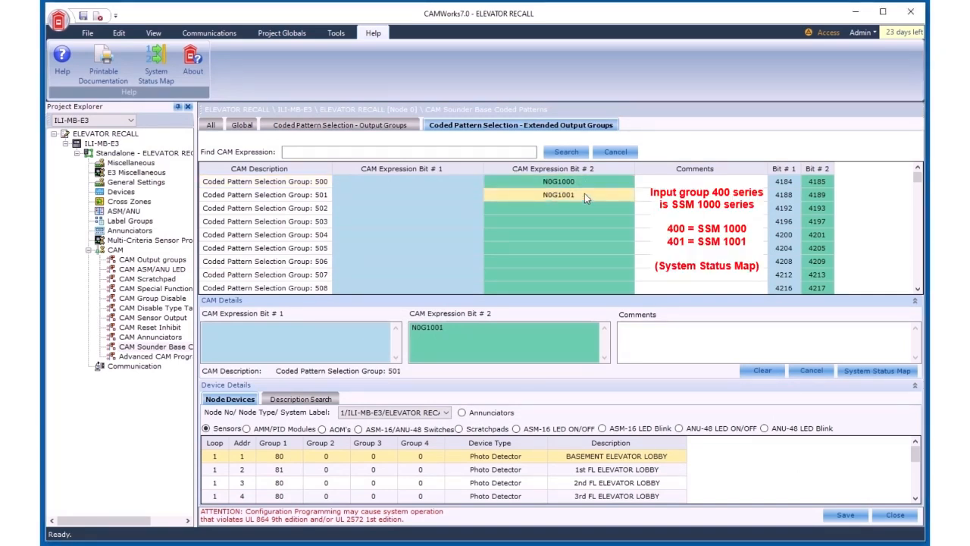
pyautogui.click(585, 184)
pyautogui.click(584, 195)
pyautogui.click(586, 185)
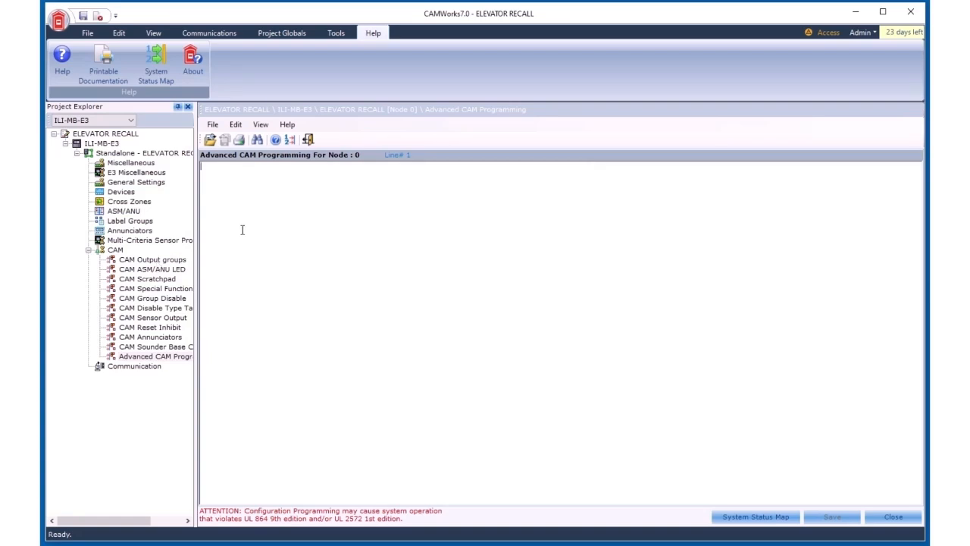
# Step: Paste an advanced CAM program ORing inputs 0,30, 0,31 and 0,32 to output 0,350, ending with END
pyautogui.write('INPUT 0,30 INPUT 0,31 INPUT 0,32 OR OR OUTPUT 0,350 END')
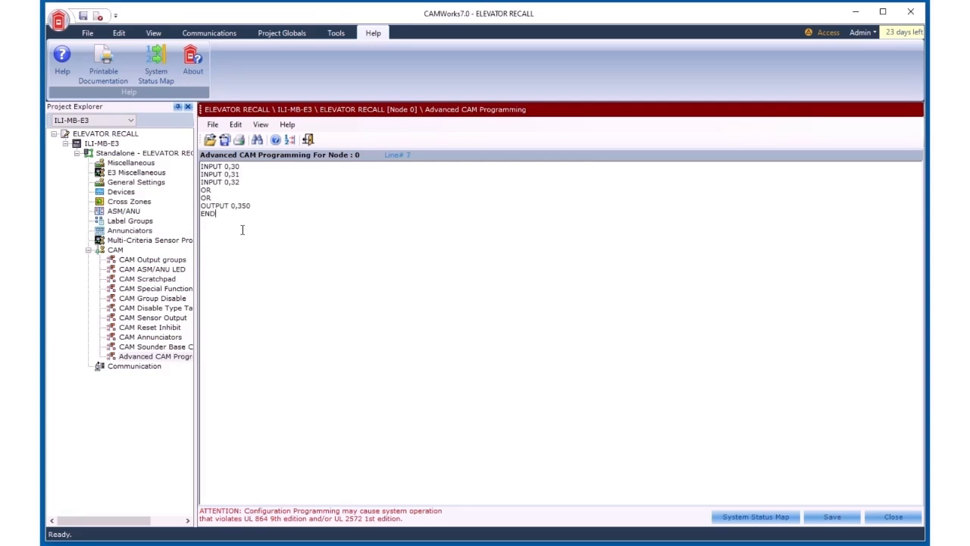